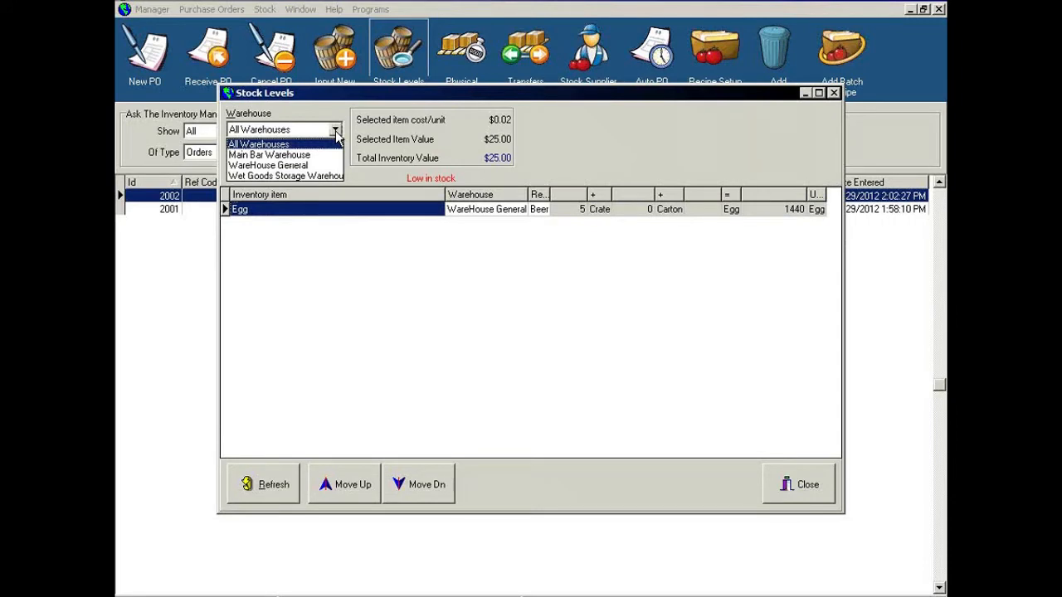
Review the stock levels for All Warehouses, check the available report categories, and close the stock levels view.
left_click(284, 145)
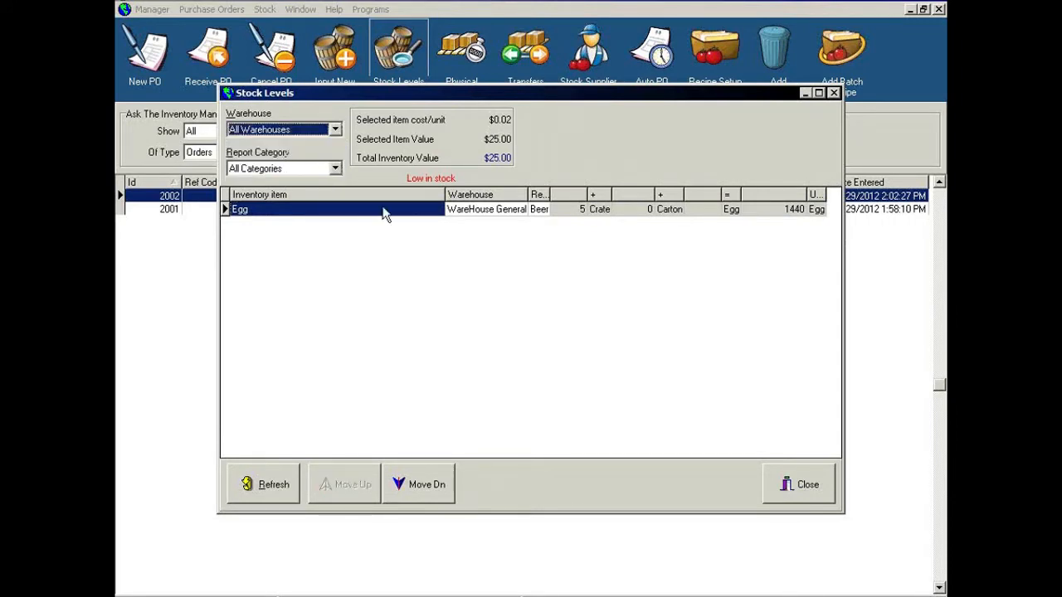
left_click(336, 169)
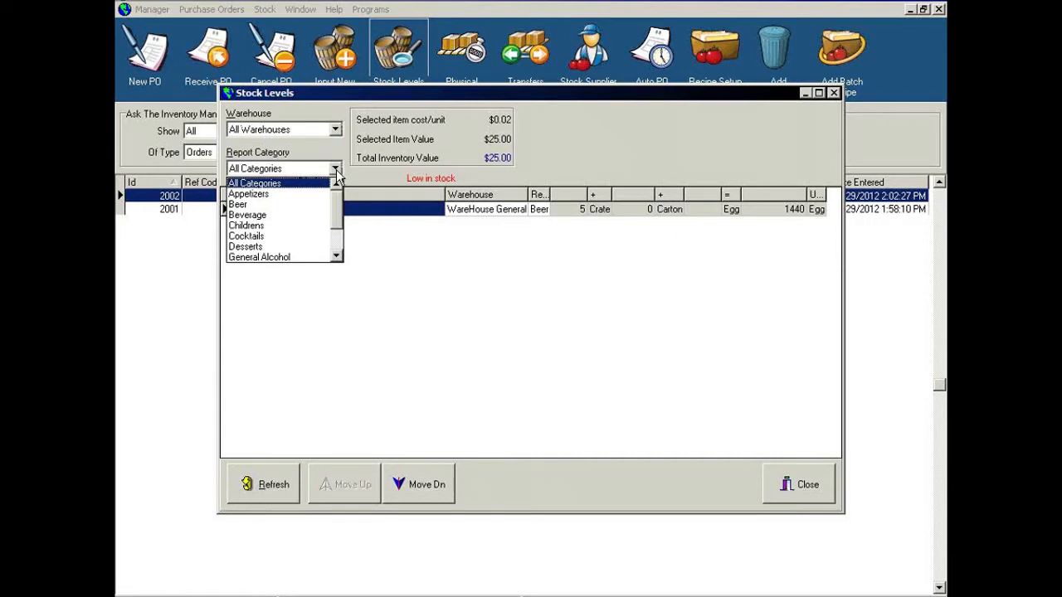
left_click(336, 171)
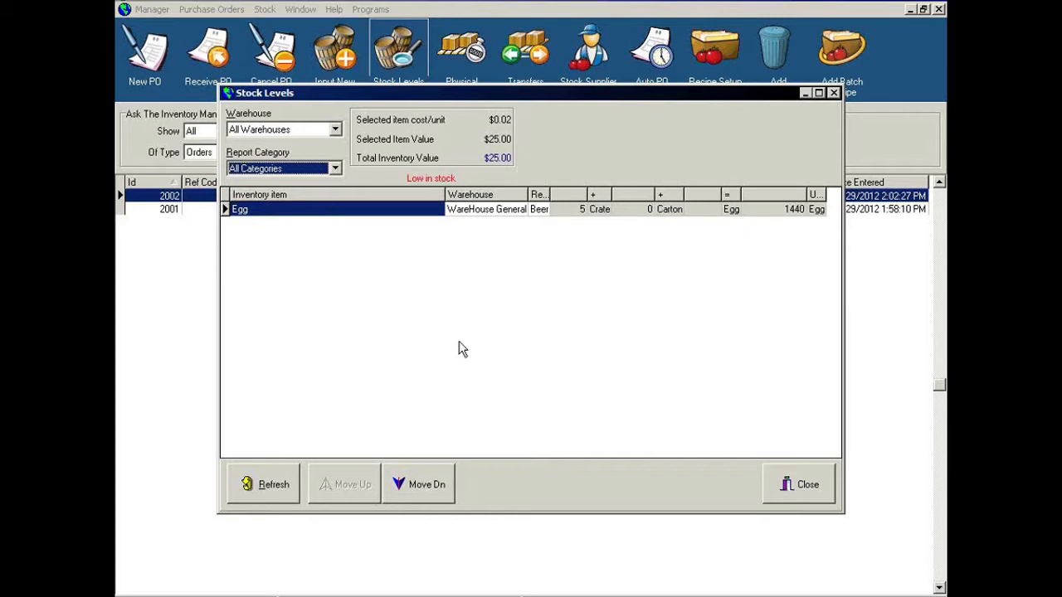
left_click(795, 486)
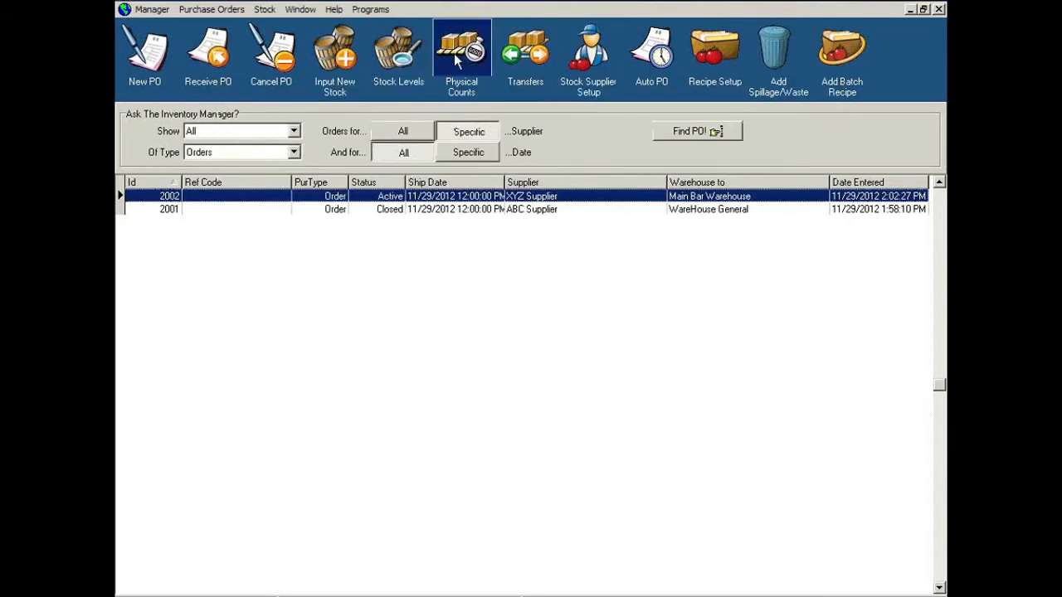
left_click(390, 59)
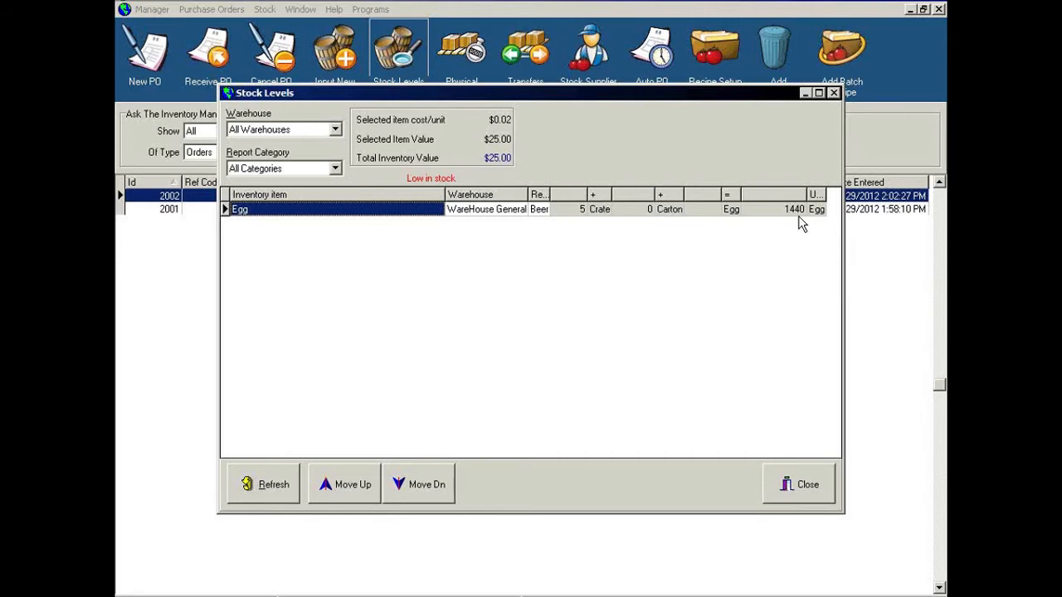
left_click(803, 487)
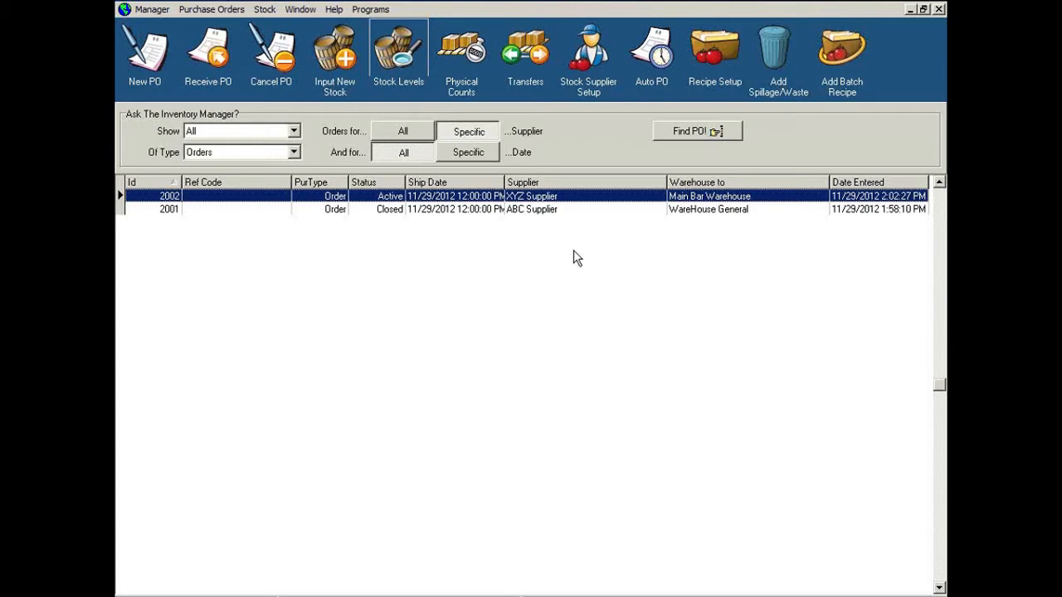
Bring up the physical counts with system quantities shown alongside the physical ones, and widen the window to fit more columns.
left_click(464, 57)
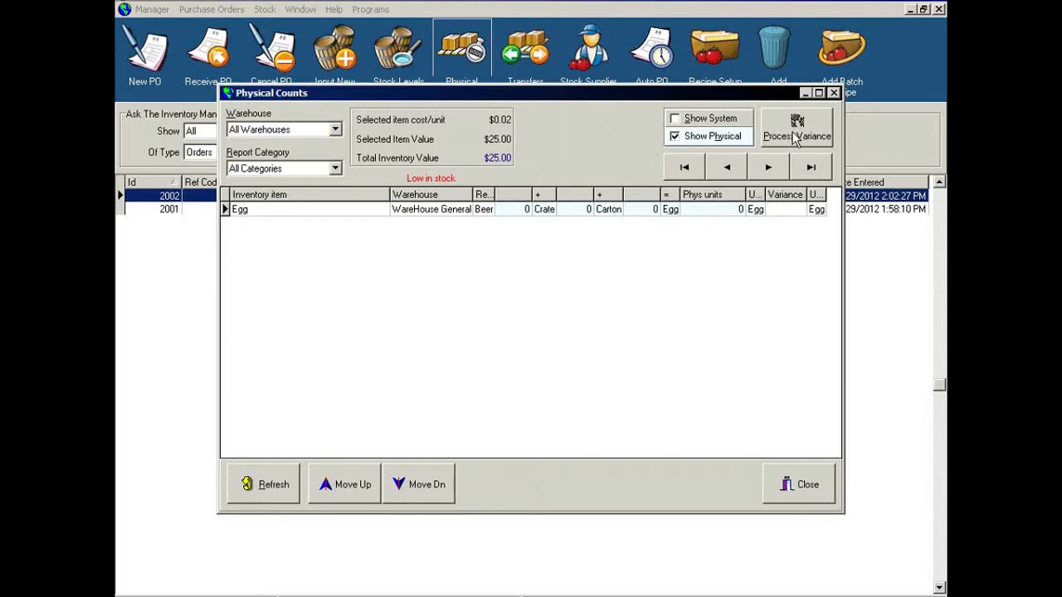
left_click(675, 120)
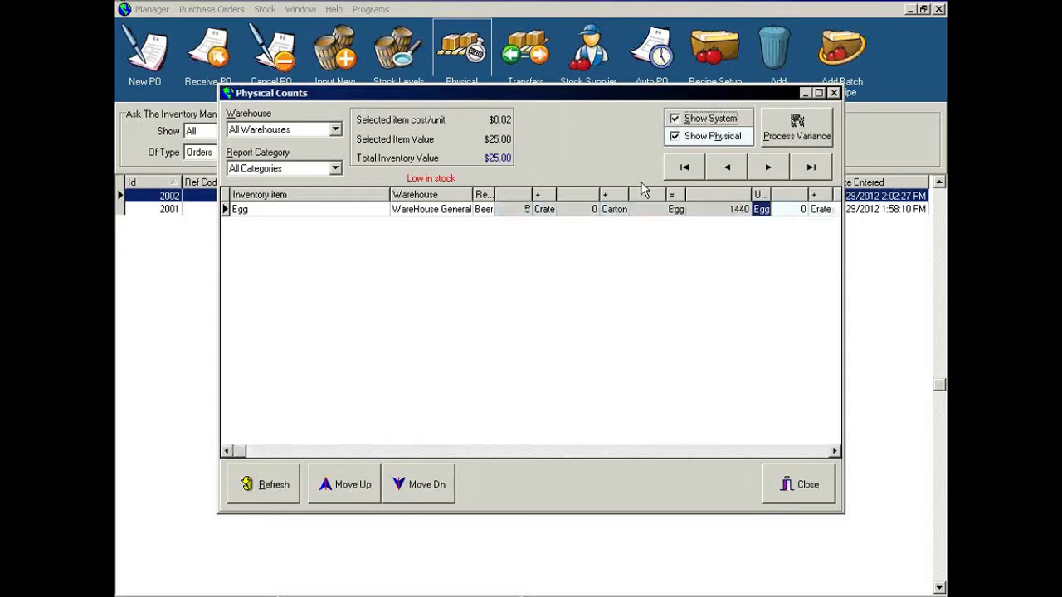
left_click_drag(843, 400, 922, 401)
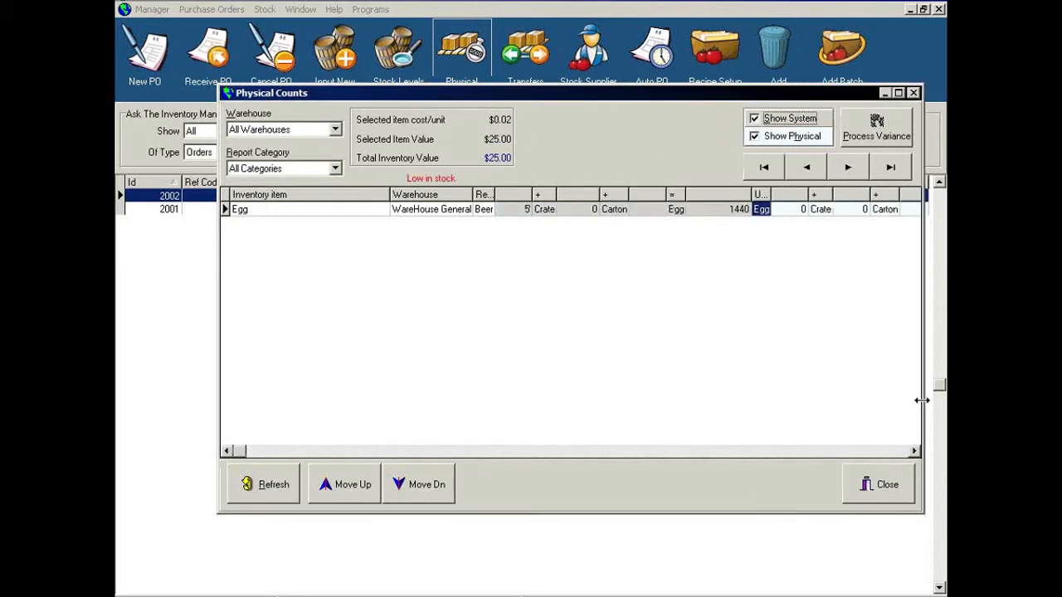
left_click_drag(562, 101, 463, 102)
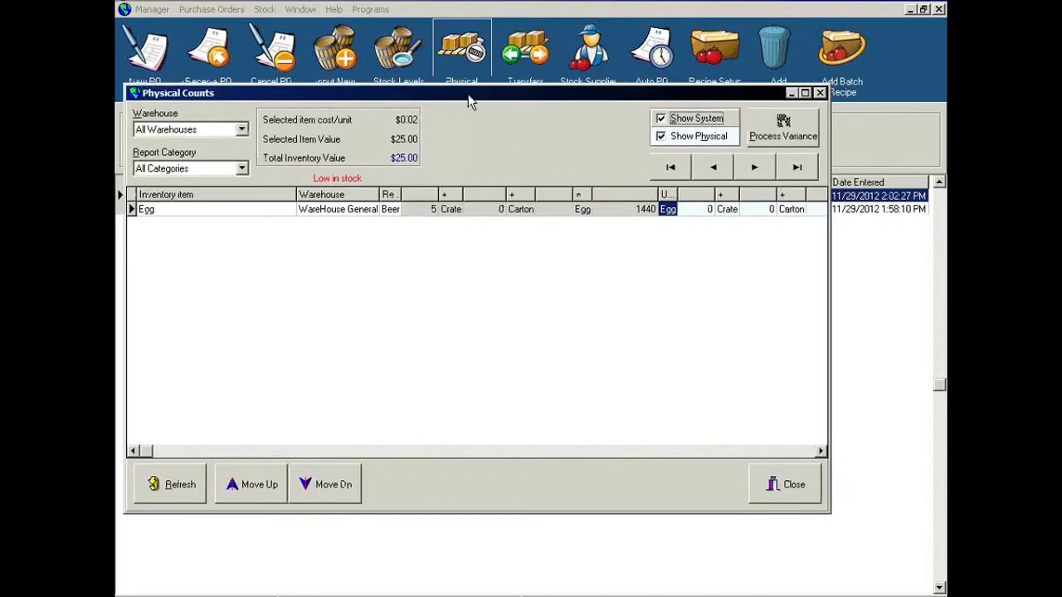
left_click_drag(825, 344, 921, 345)
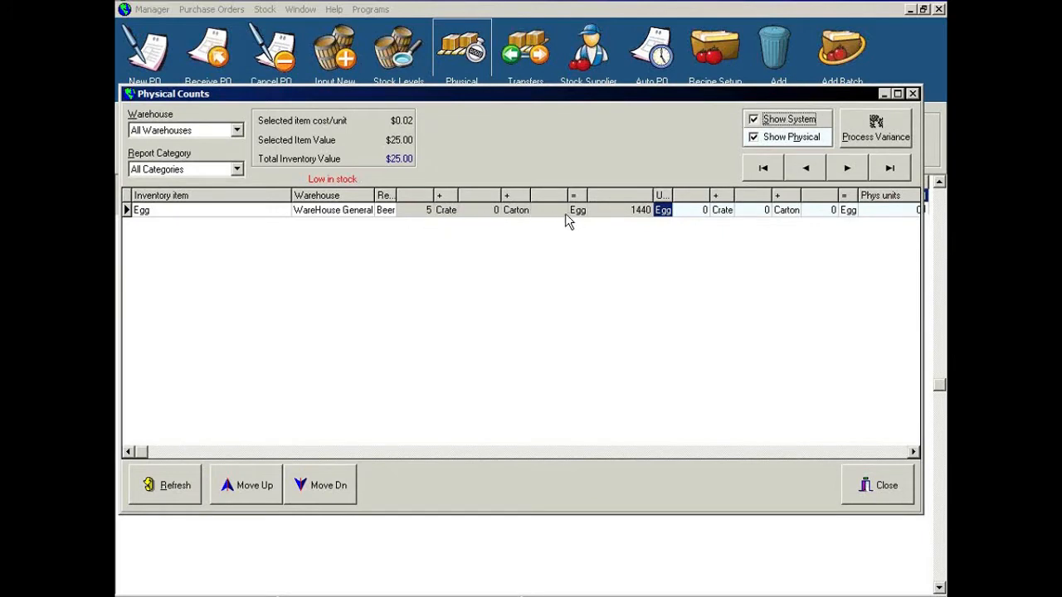
Enter the physical count for Egg in WareHouse General as 4 crates, 1 carton and 3 eggs.
left_click(702, 217)
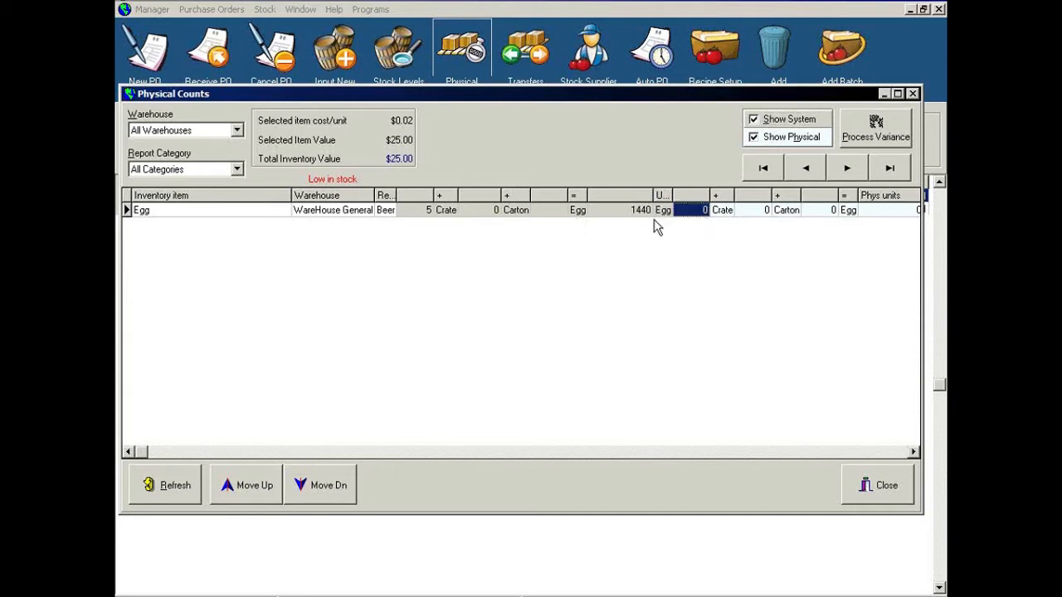
type("4")
left_click(752, 218)
type("1")
left_click(817, 212)
type("3")
key("Tab")
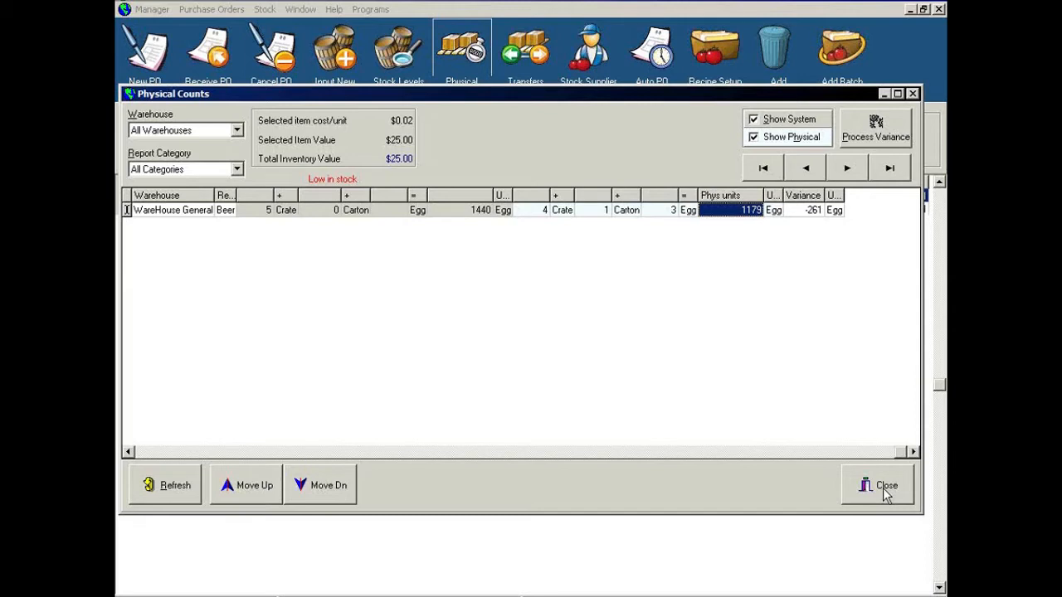
Process the variance for the entered Egg physical count and confirm it.
left_click(870, 141)
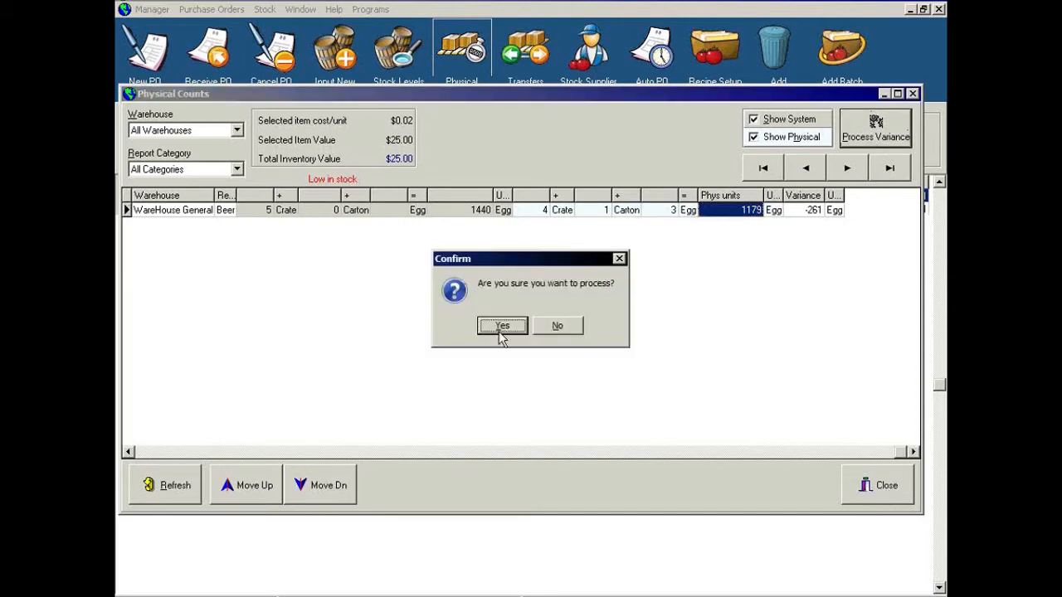
left_click(502, 326)
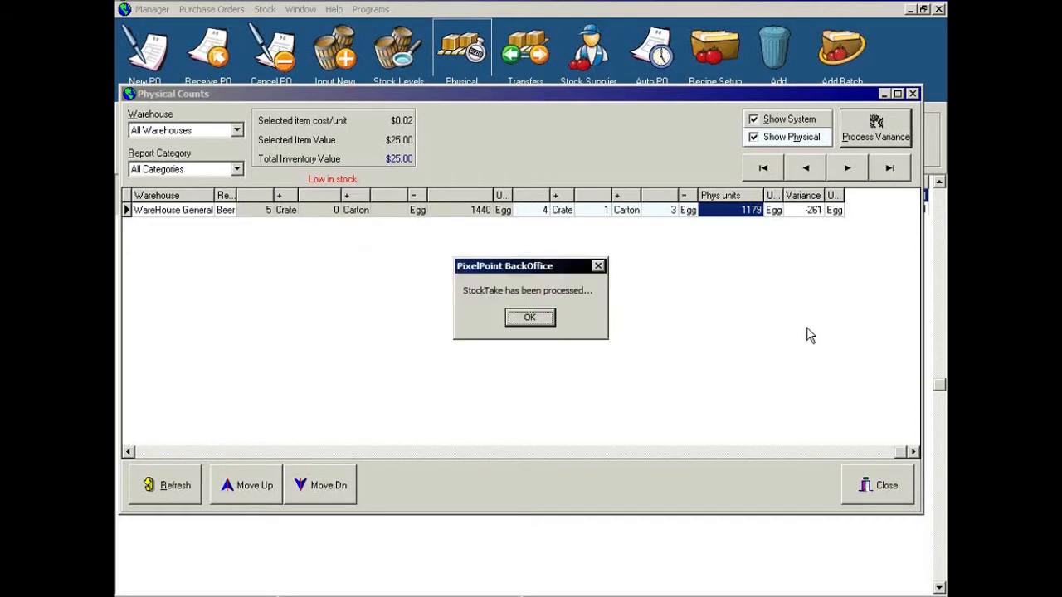
left_click(528, 316)
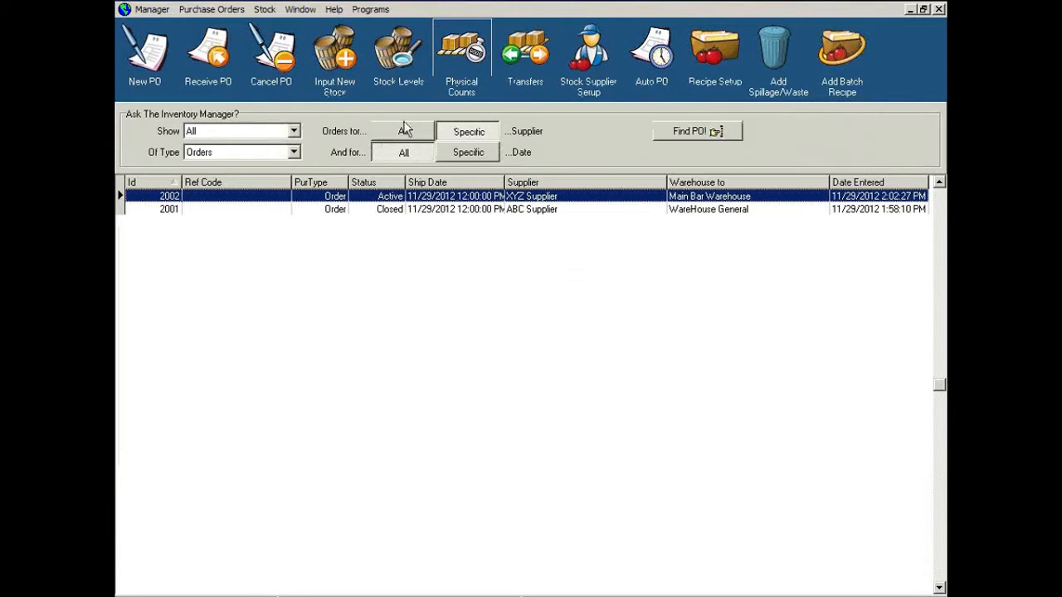
Check the Egg stock level and inventory value following the stocktake, and close the view.
left_click(398, 65)
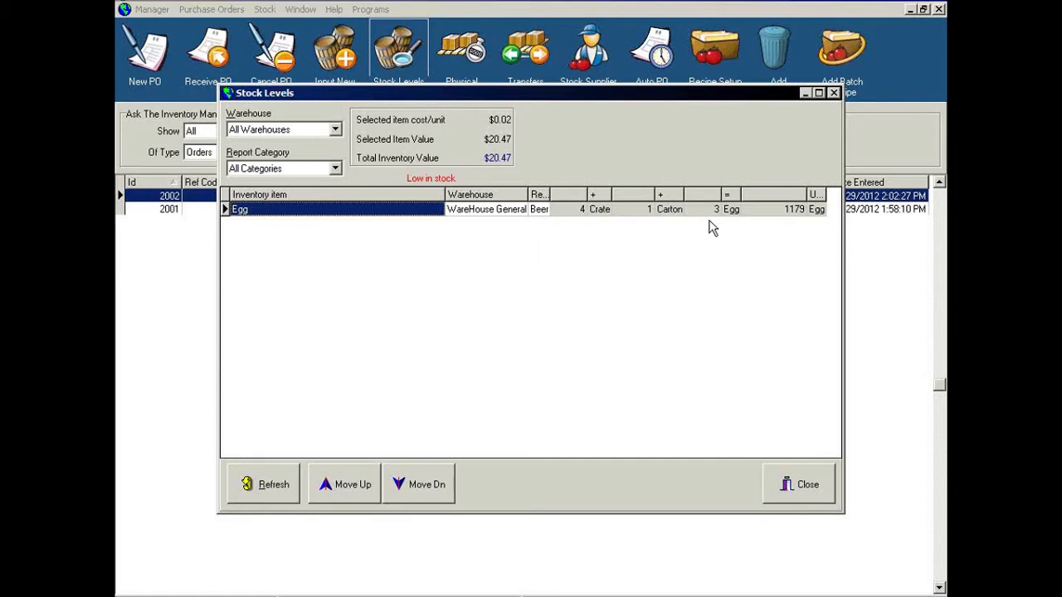
left_click(810, 484)
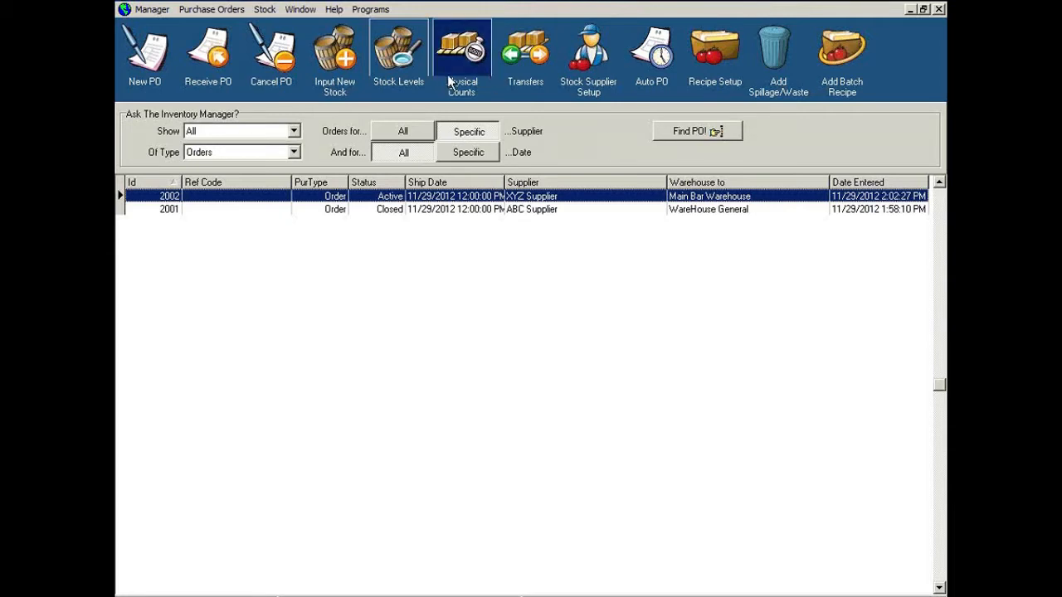
left_click(402, 75)
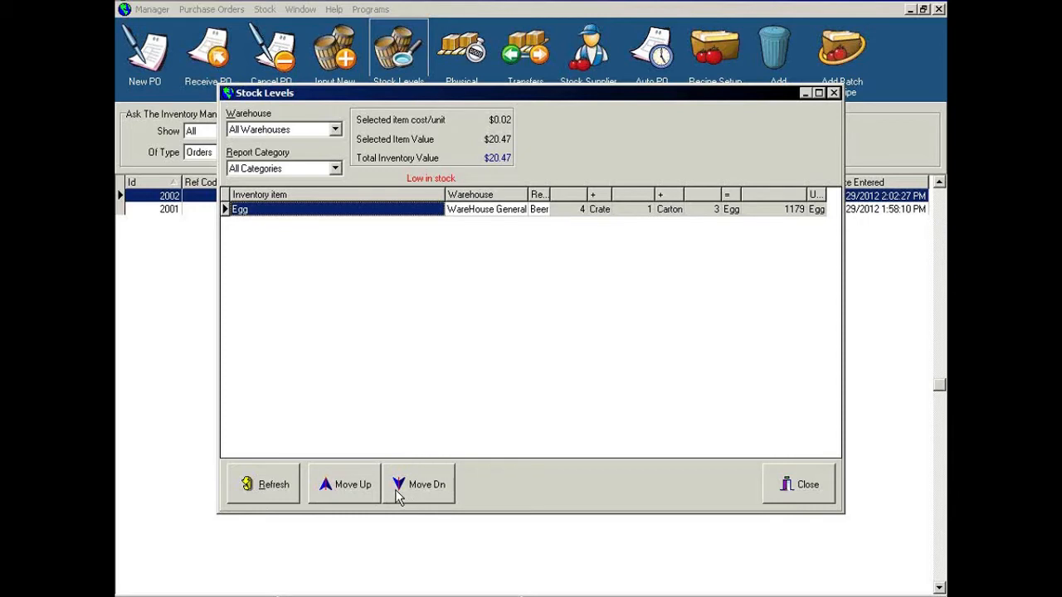
left_click(782, 485)
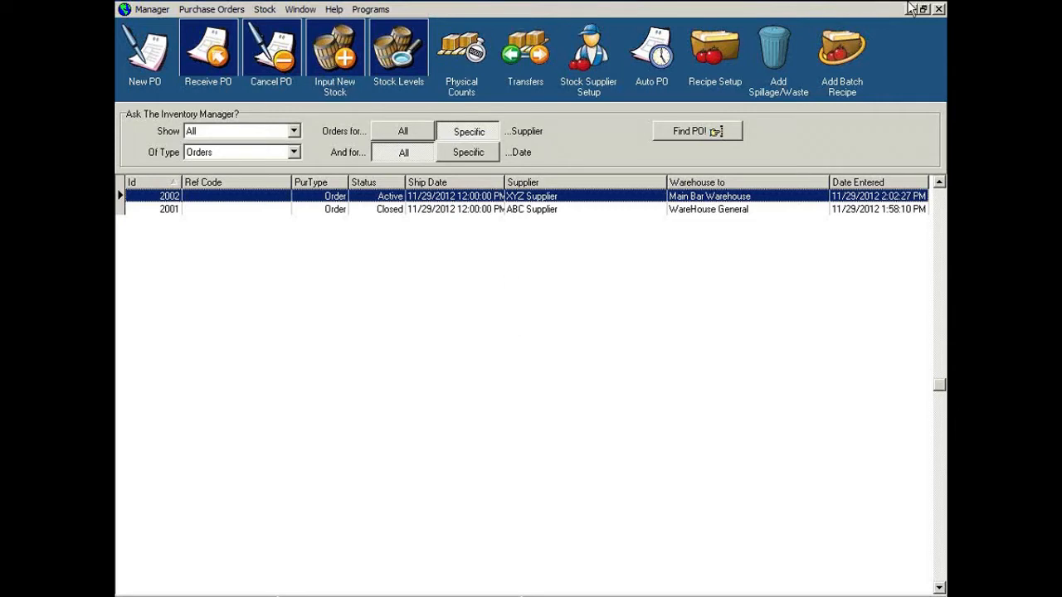
Exit the inventory manager and back office, and move the Pixel Inventory Counts shortcut below Pixel Stock Manager on the desktop.
left_click(938, 8)
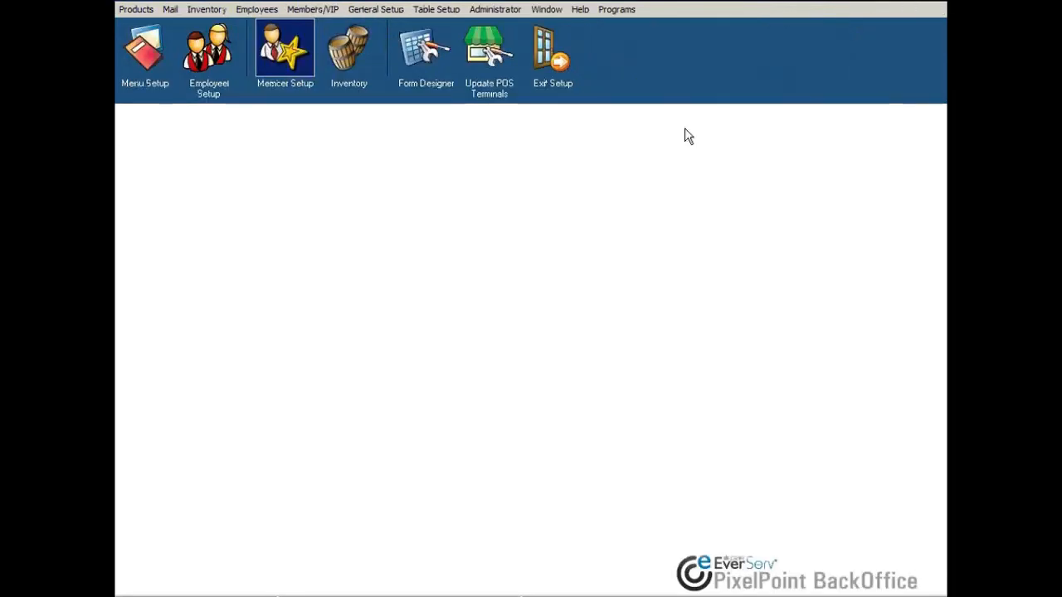
left_click(554, 68)
left_click(280, 467)
left_click_drag(280, 468, 535, 294)
left_click(437, 341)
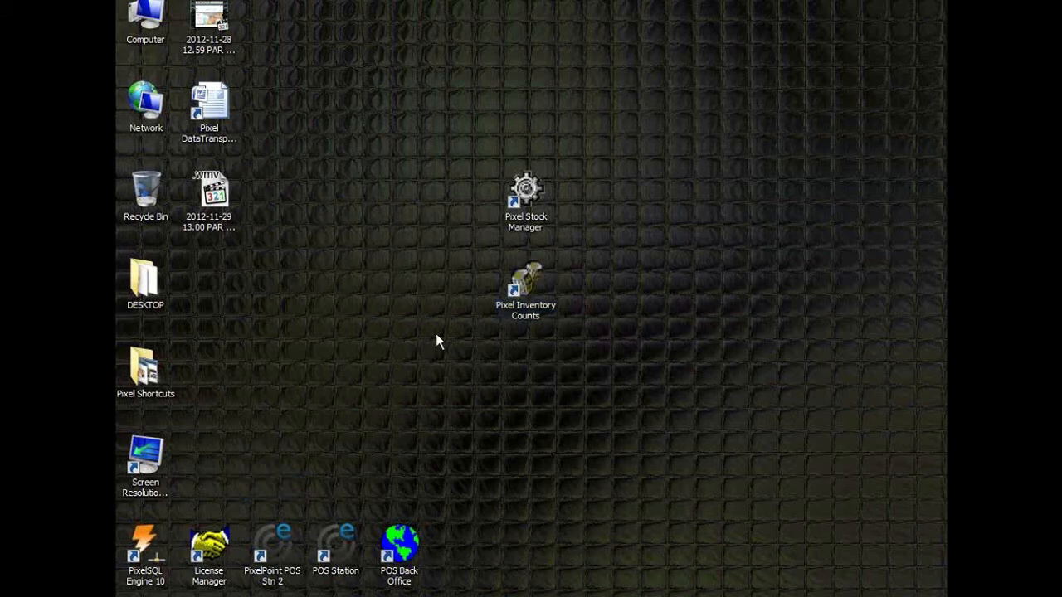
Inspect the target path in the Pixel Inventory Counts shortcut's properties, and close them without editing.
right_click(527, 306)
left_click(569, 595)
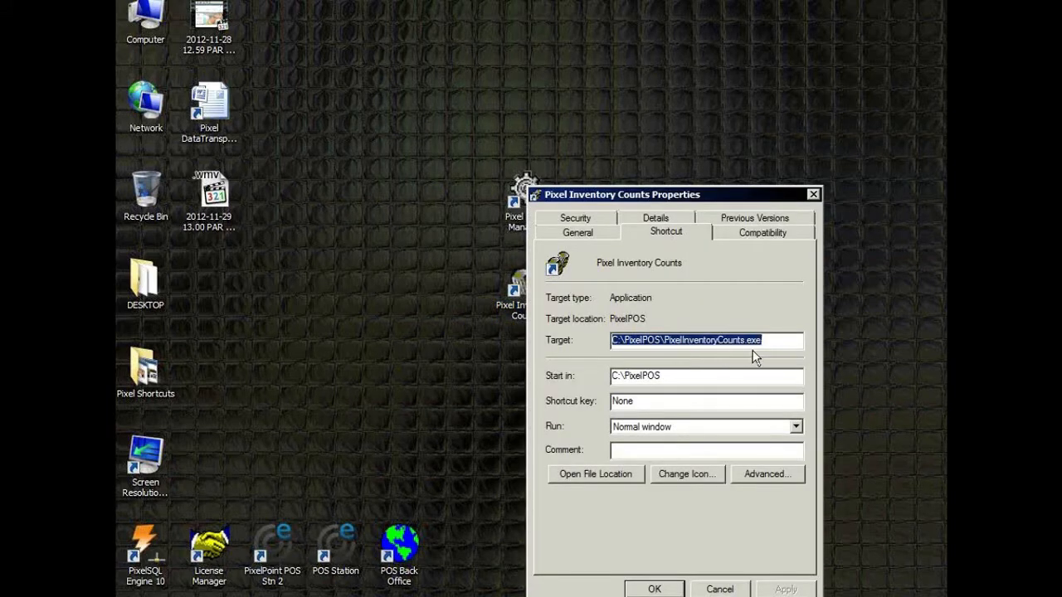
left_click(722, 589)
Log in to Pixel Inventory Counts with the employee code and put stock depletion on hold.
double_click(515, 300)
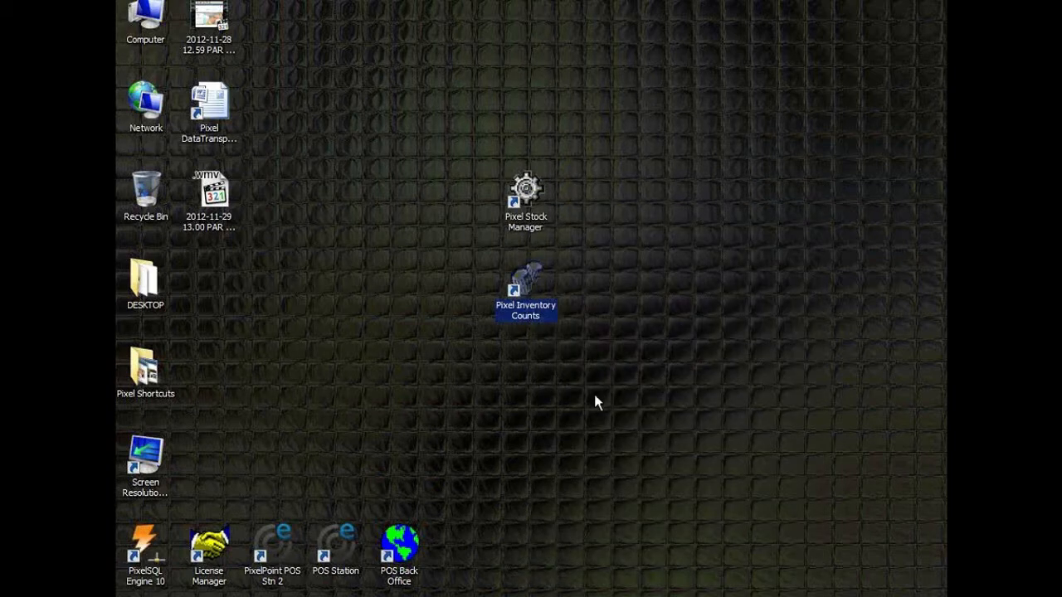
left_click(656, 275)
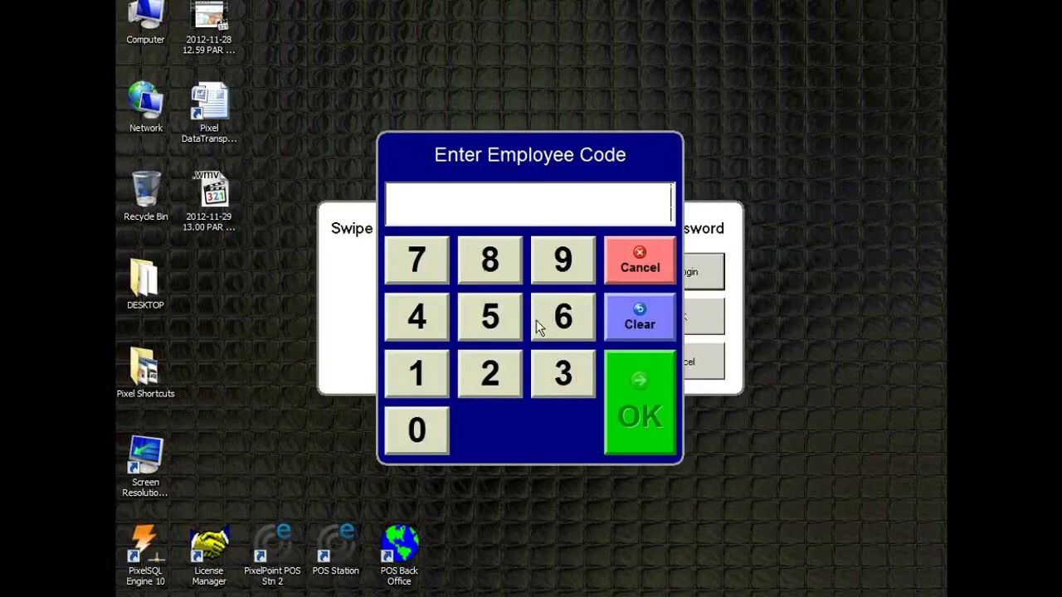
left_click(426, 381)
left_click(426, 433)
left_click(427, 433)
left_click(634, 425)
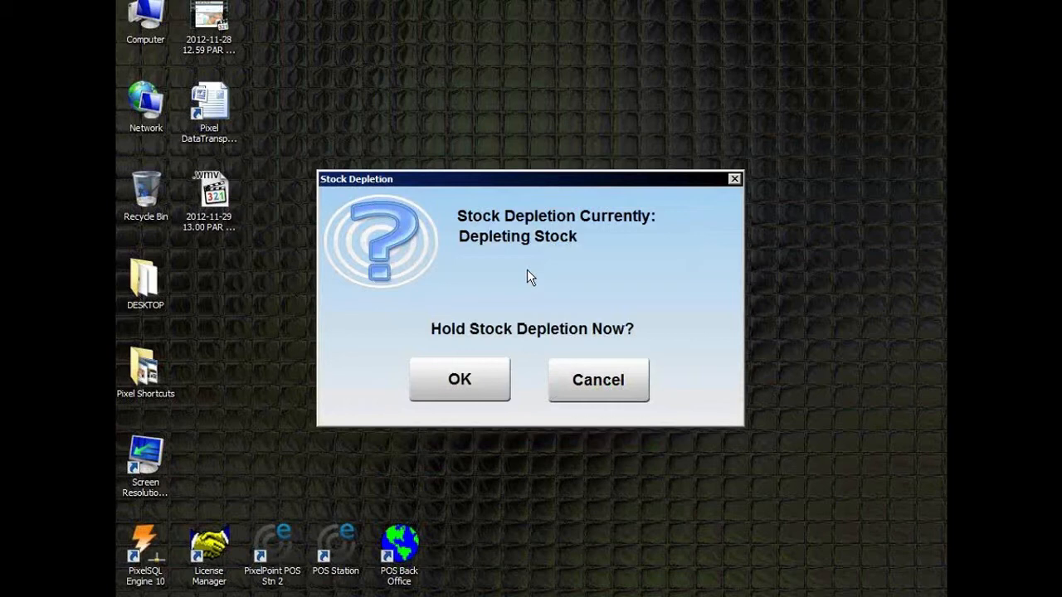
left_click(459, 379)
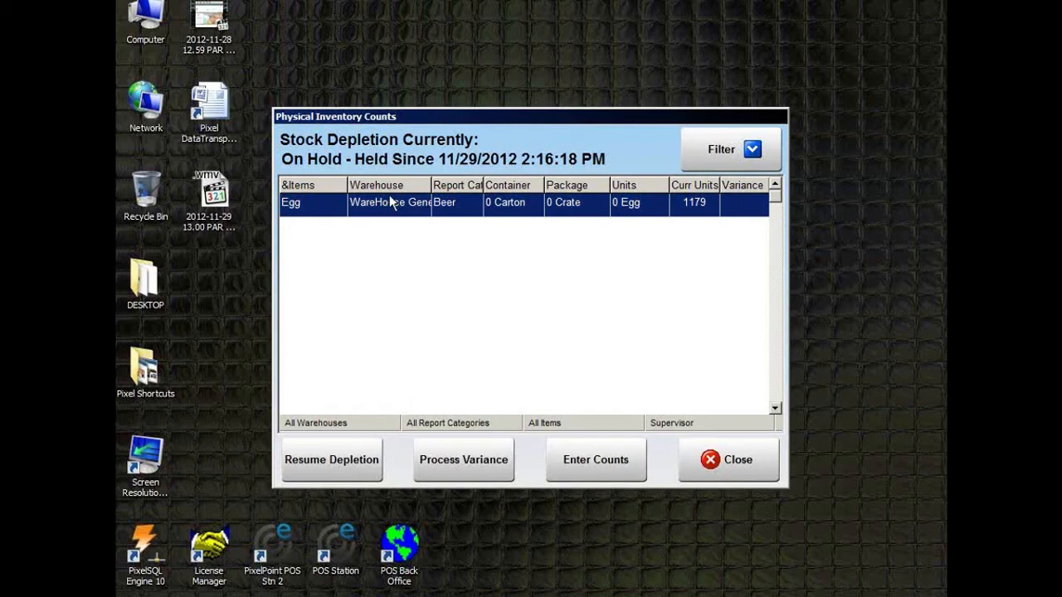
Filter the physical inventory counts to weighted items only, with All Warehouses as the warehouse selection.
left_click(734, 155)
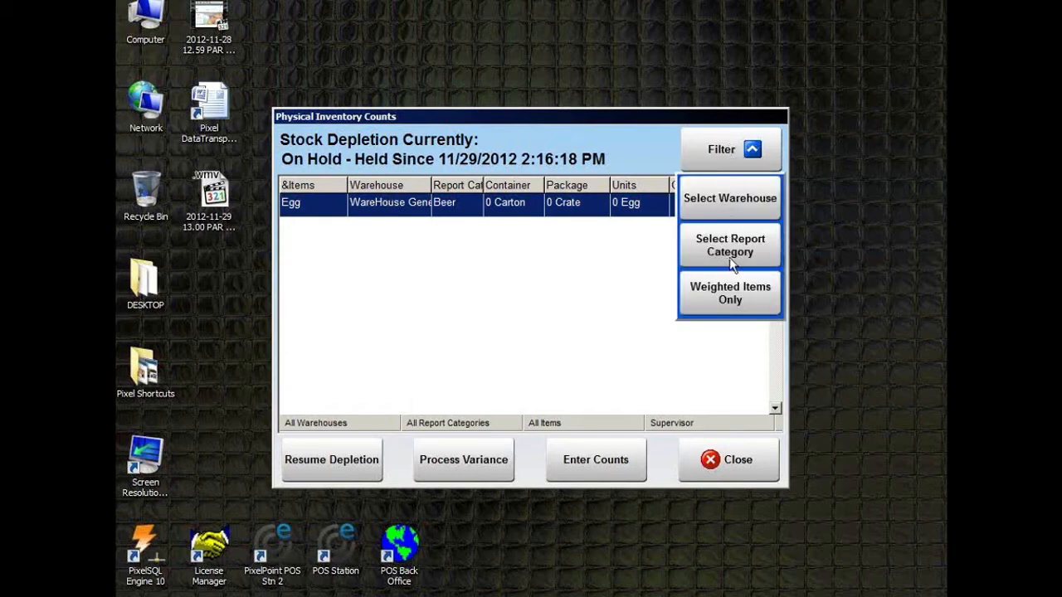
left_click(749, 307)
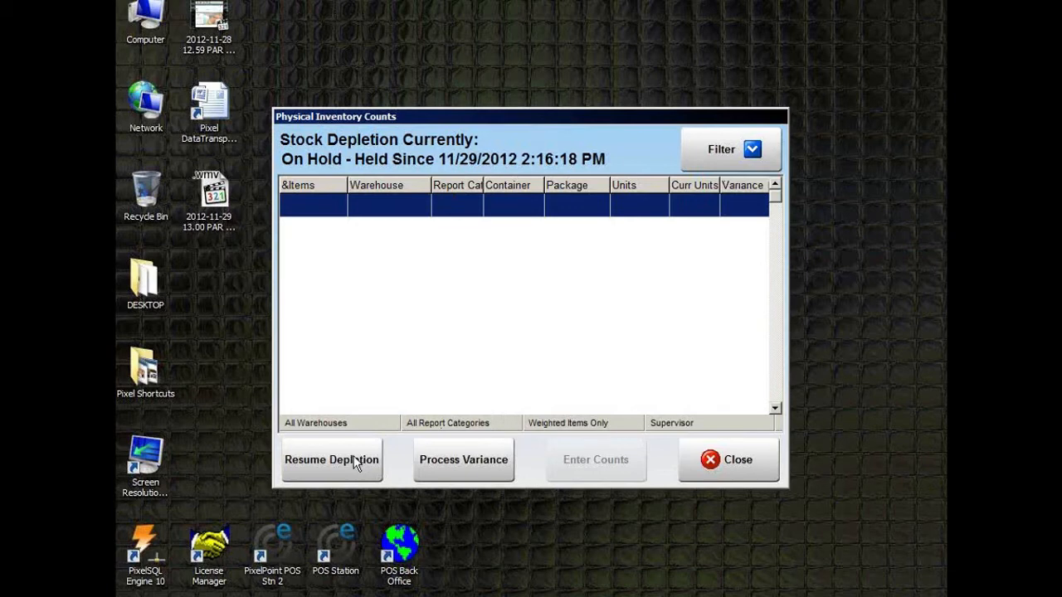
left_click(697, 157)
left_click(705, 206)
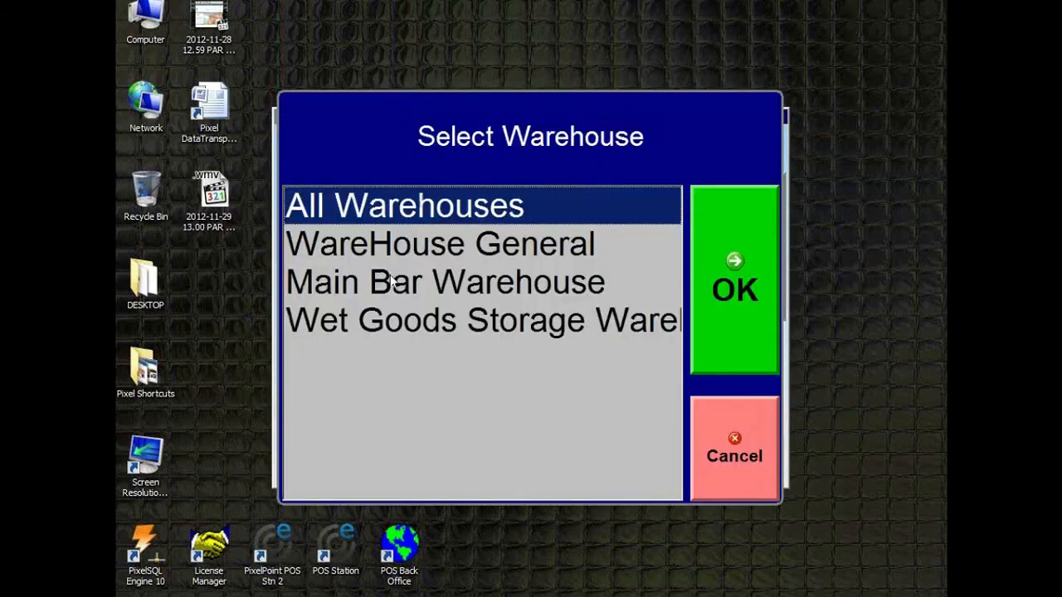
left_click(748, 261)
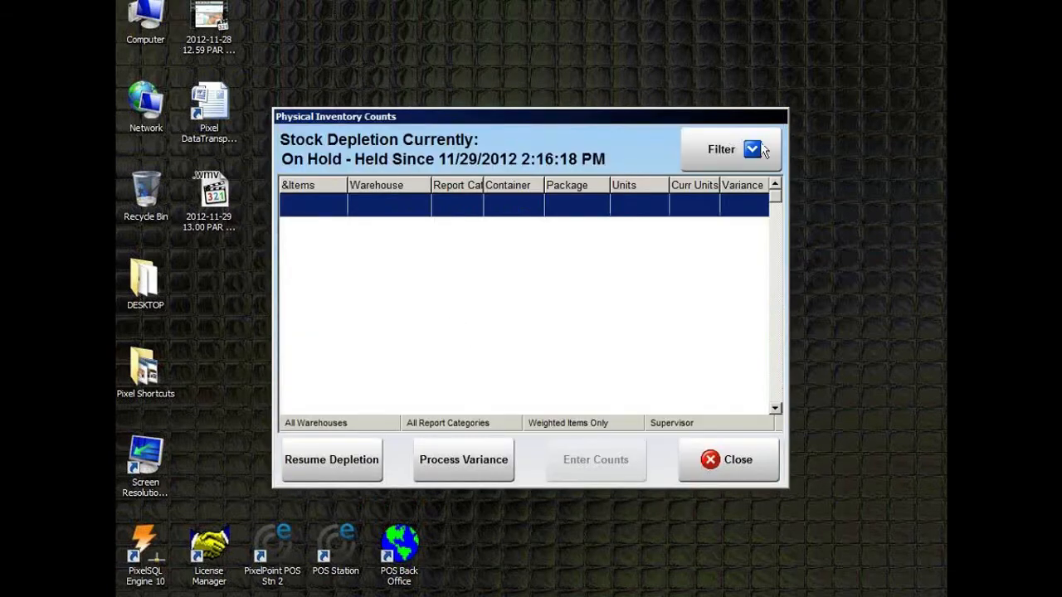
Set the warehouse filter of the physical inventory counts to WareHouse General.
left_click(738, 156)
left_click(718, 203)
left_click(458, 247)
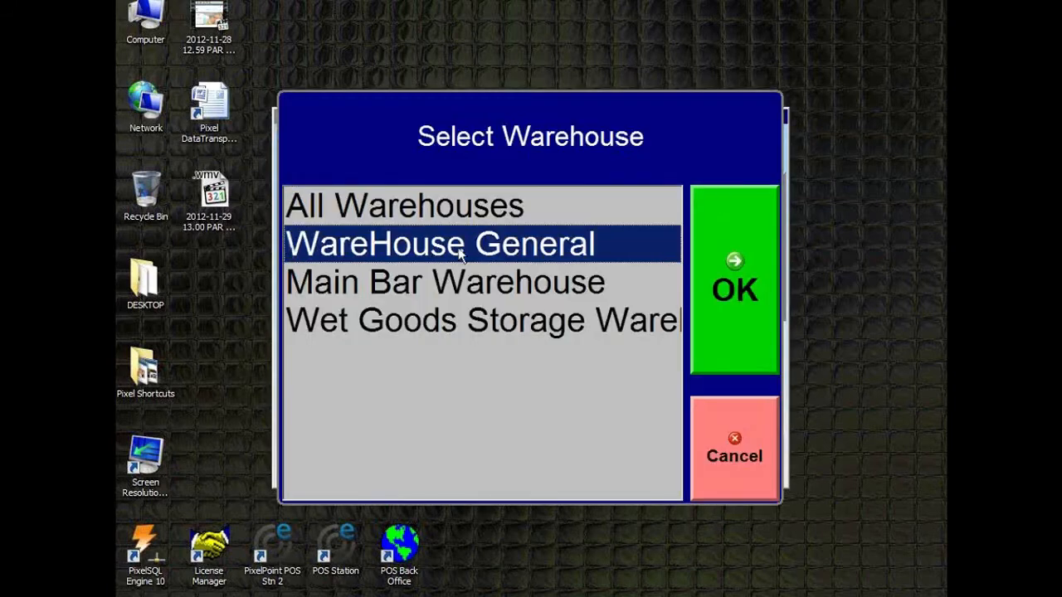
left_click(719, 258)
Filter the physical inventory counts to Main Bar Warehouse.
left_click(721, 158)
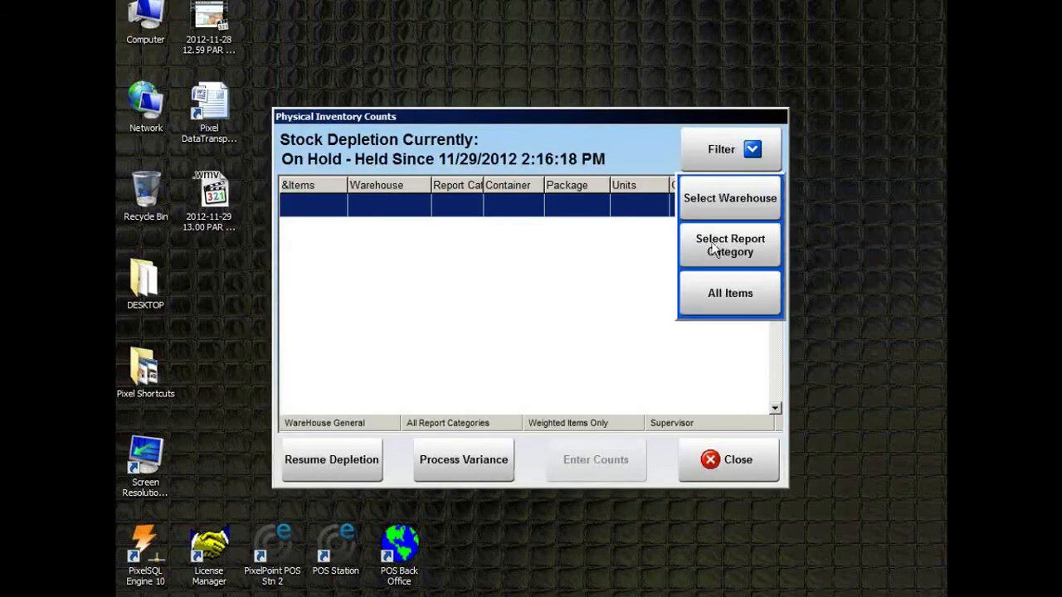
left_click(725, 198)
left_click(485, 282)
left_click(715, 281)
View the report category choices for filtering the counts, and cancel the selection.
left_click(728, 148)
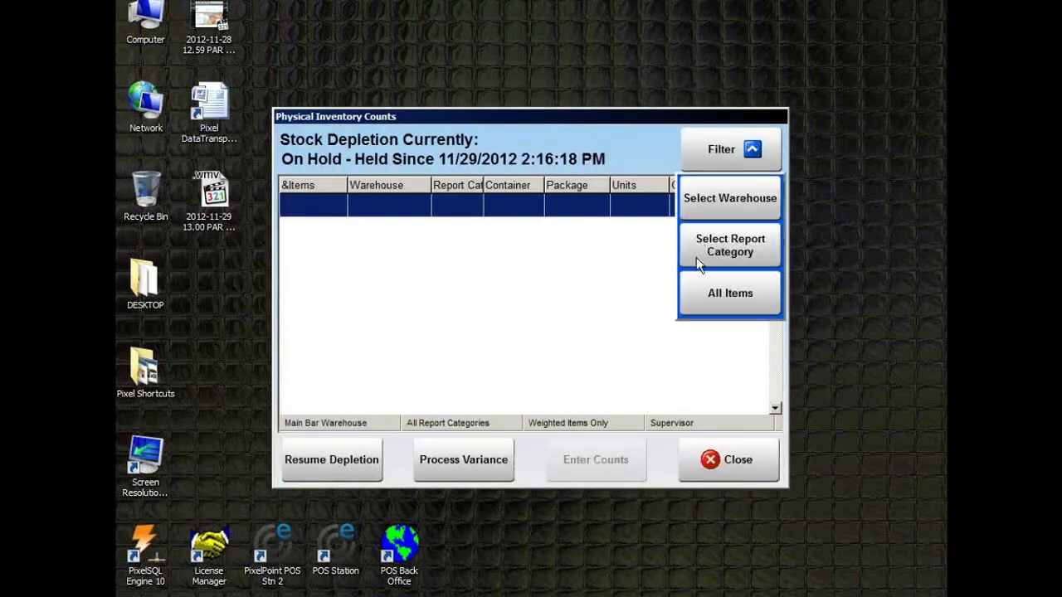
left_click(720, 244)
left_click(721, 448)
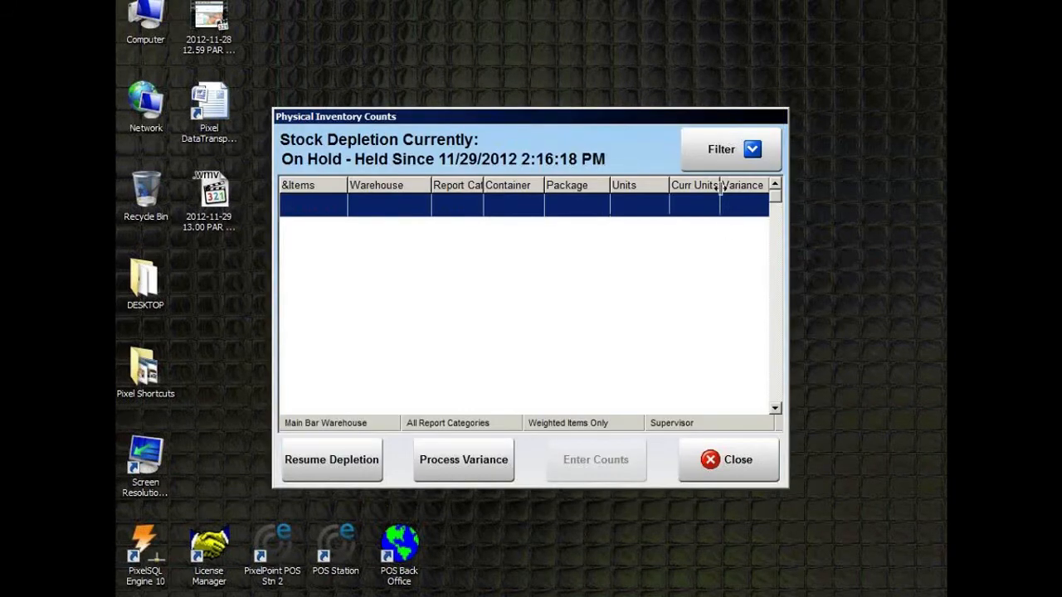
Reset the physical inventory count filters to All Warehouses and All Items.
left_click(718, 149)
left_click(721, 203)
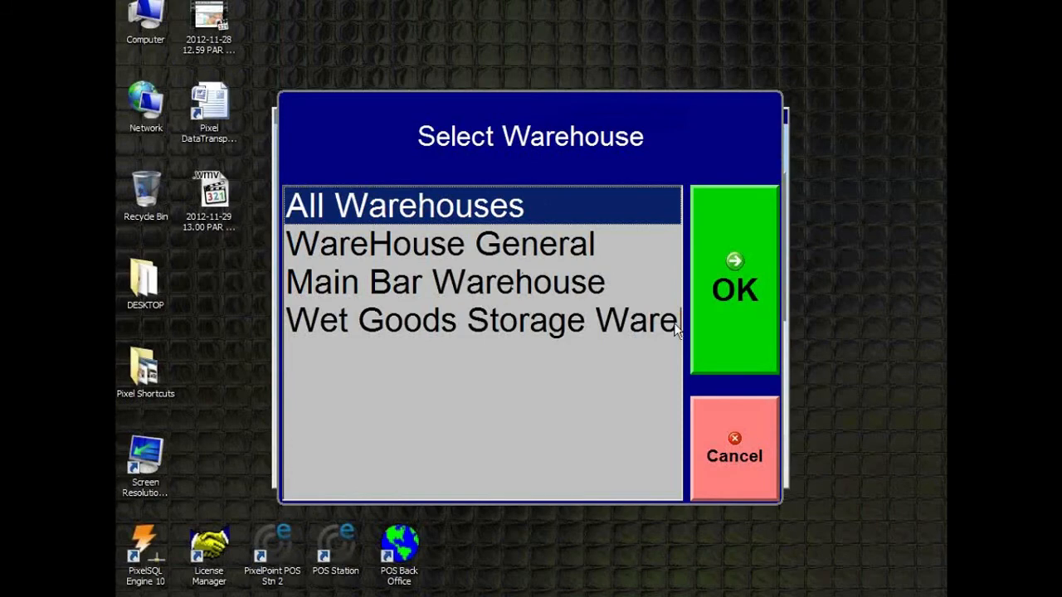
left_click(743, 466)
left_click(731, 152)
left_click(727, 299)
left_click(719, 147)
left_click(723, 203)
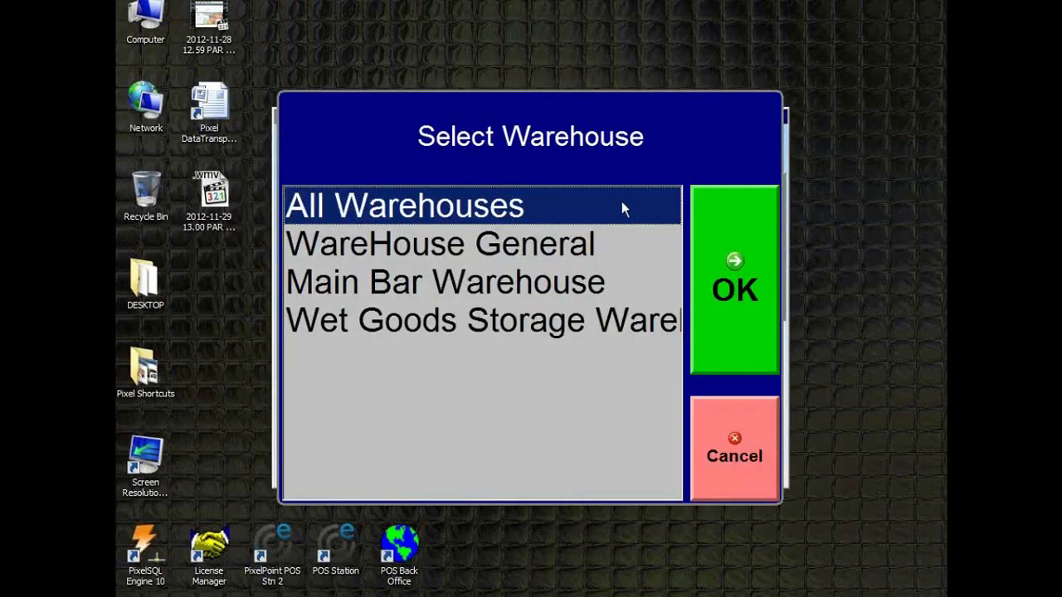
left_click(718, 235)
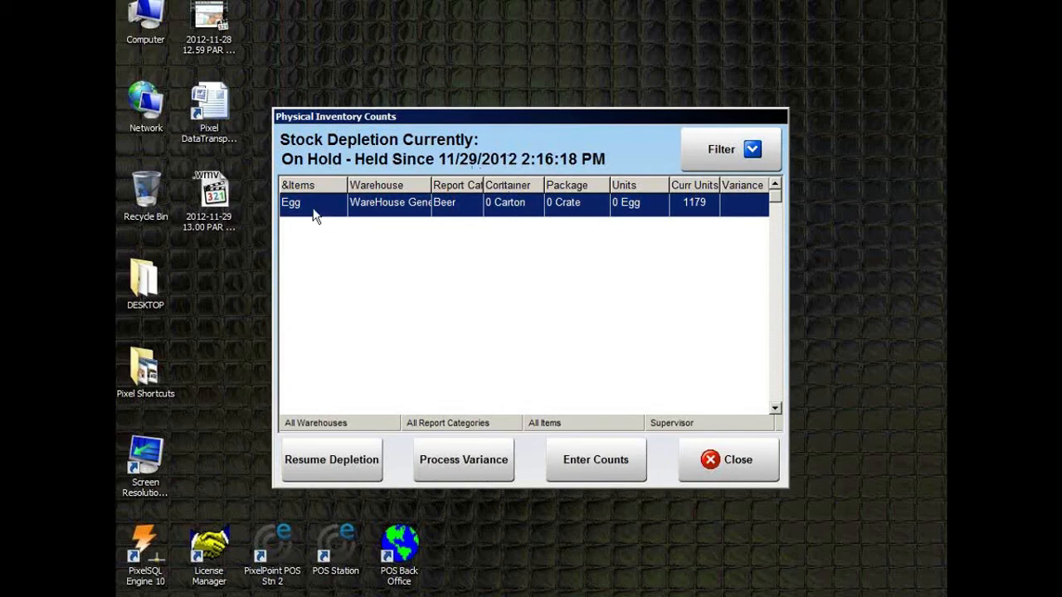
Enter the physical counts for Egg in WareHouse General as 4 crates, 1 carton and 5 single eggs.
left_click(602, 472)
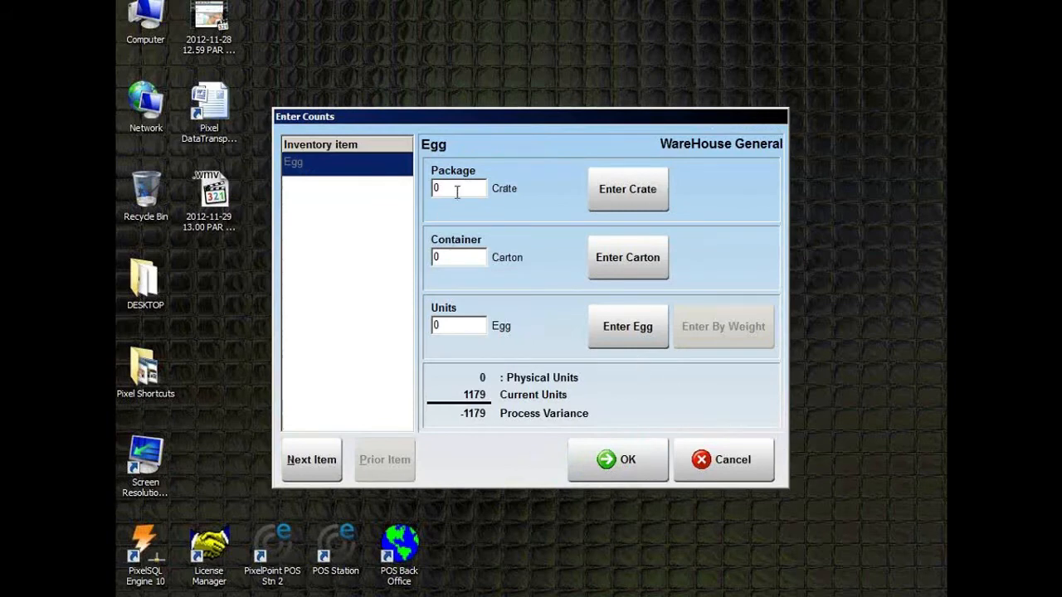
type("4")
left_click(448, 258)
left_click(456, 325)
type("5")
left_click(626, 196)
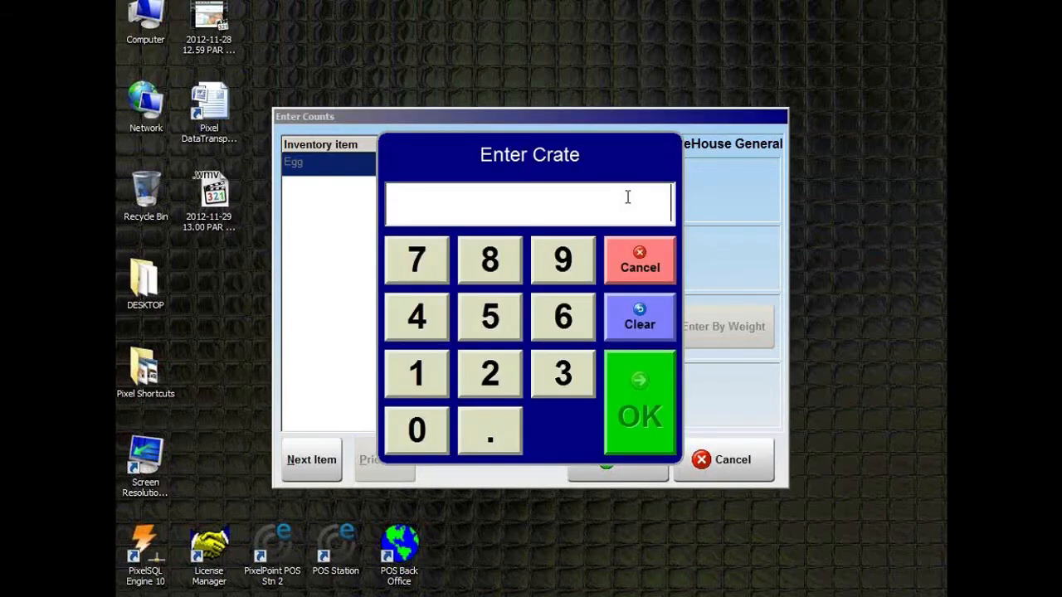
left_click(636, 265)
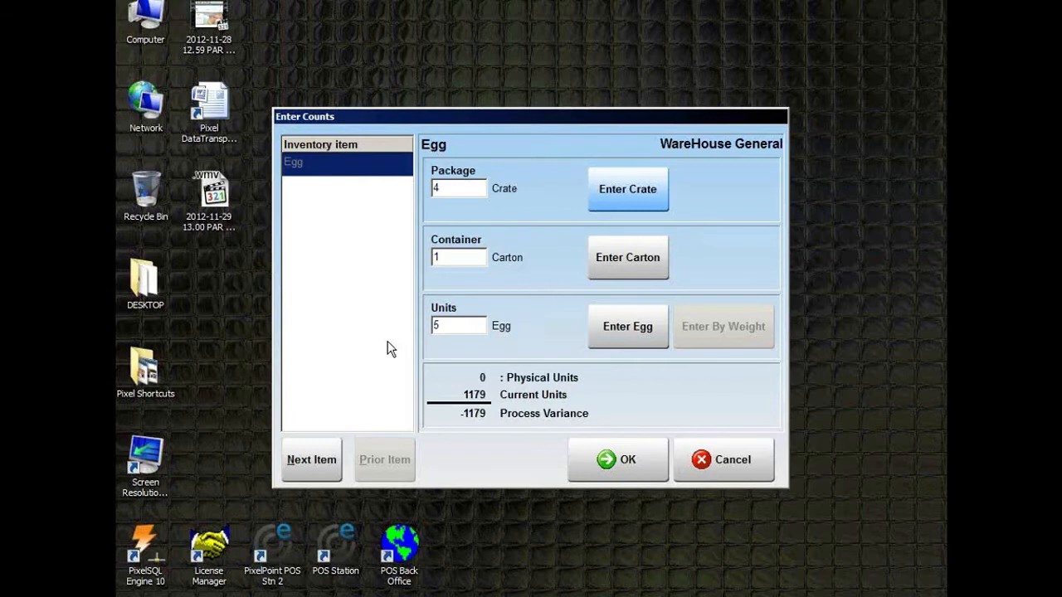
left_click(623, 468)
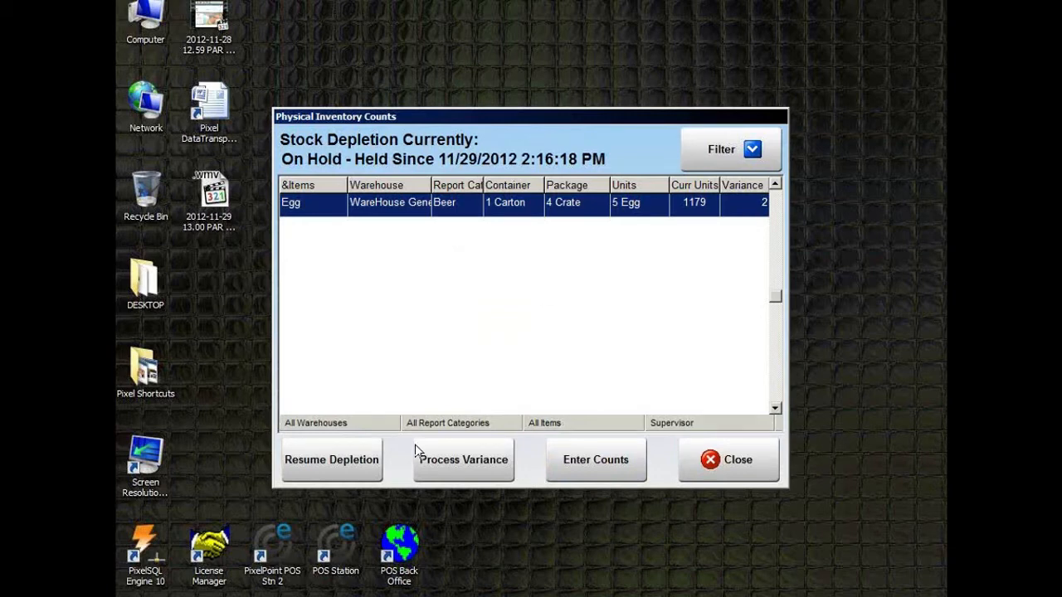
Process the variance of the entered counts, and close the physical inventory counts.
left_click(486, 469)
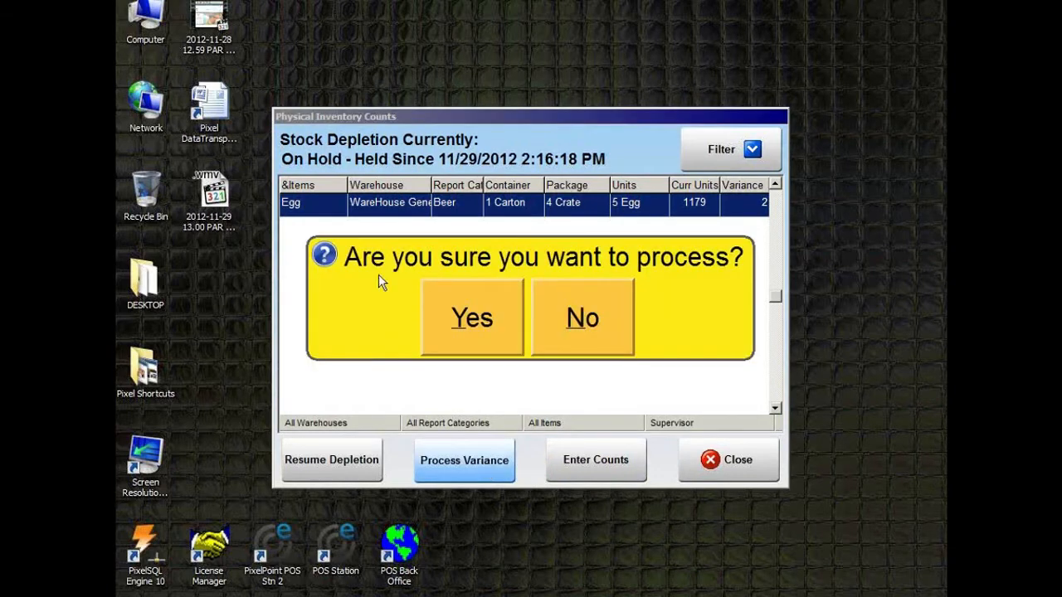
left_click(486, 317)
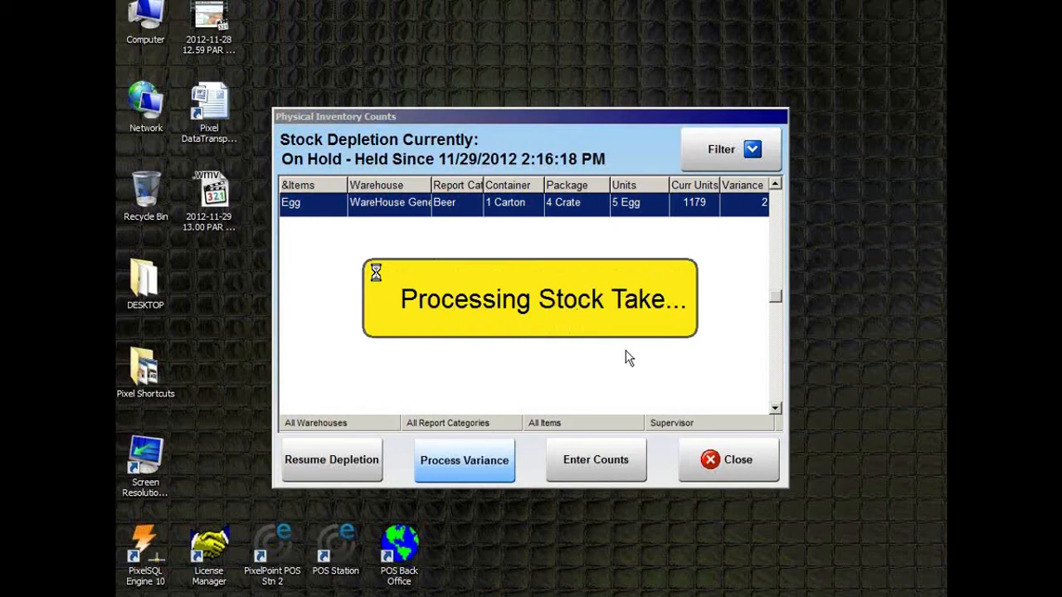
left_click(529, 328)
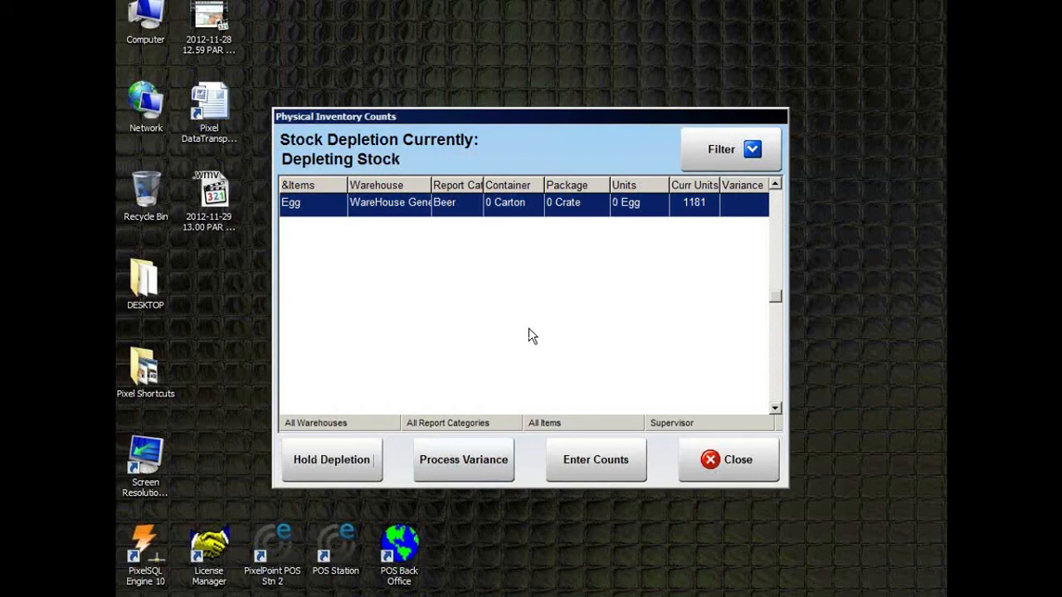
left_click(722, 455)
left_click(663, 382)
left_click(536, 325)
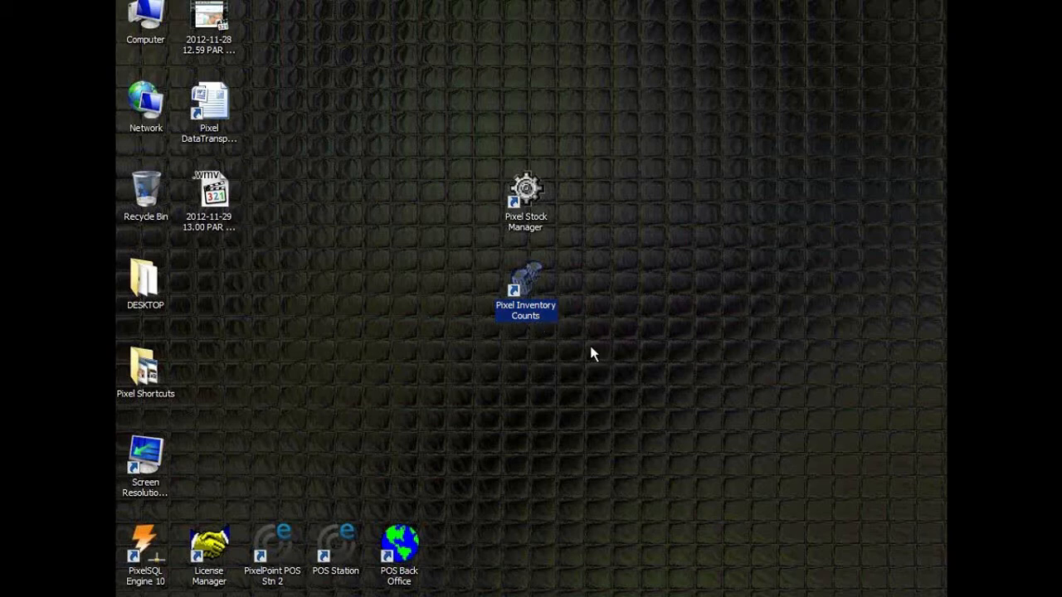
Open POS Back Office, sign in with the employee access code, and postpone the database backup.
left_click(405, 559)
double_click(406, 559)
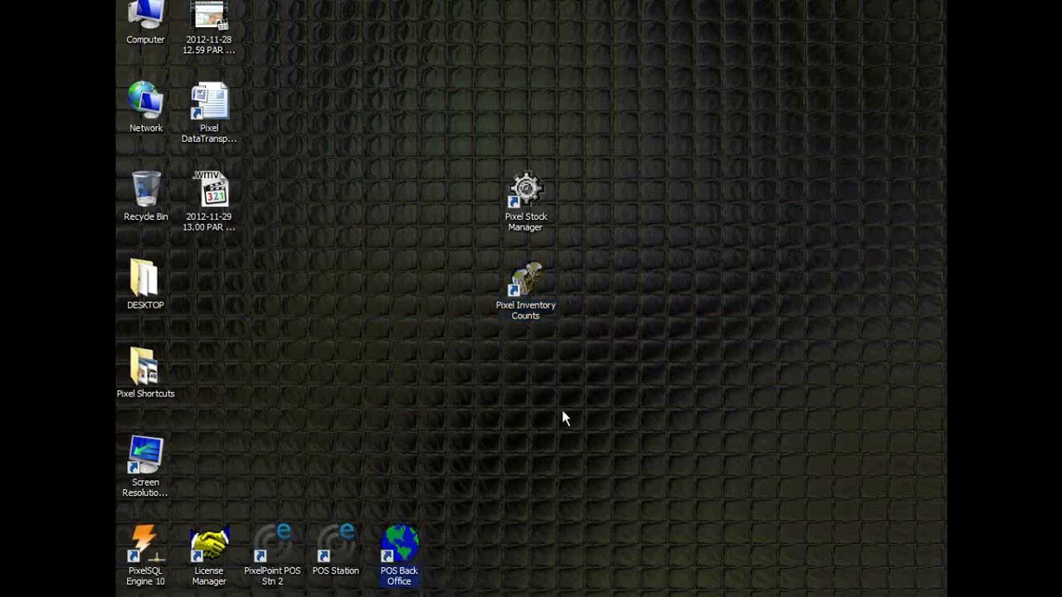
left_click(642, 274)
left_click(425, 373)
left_click(424, 430)
left_click(424, 430)
left_click(641, 432)
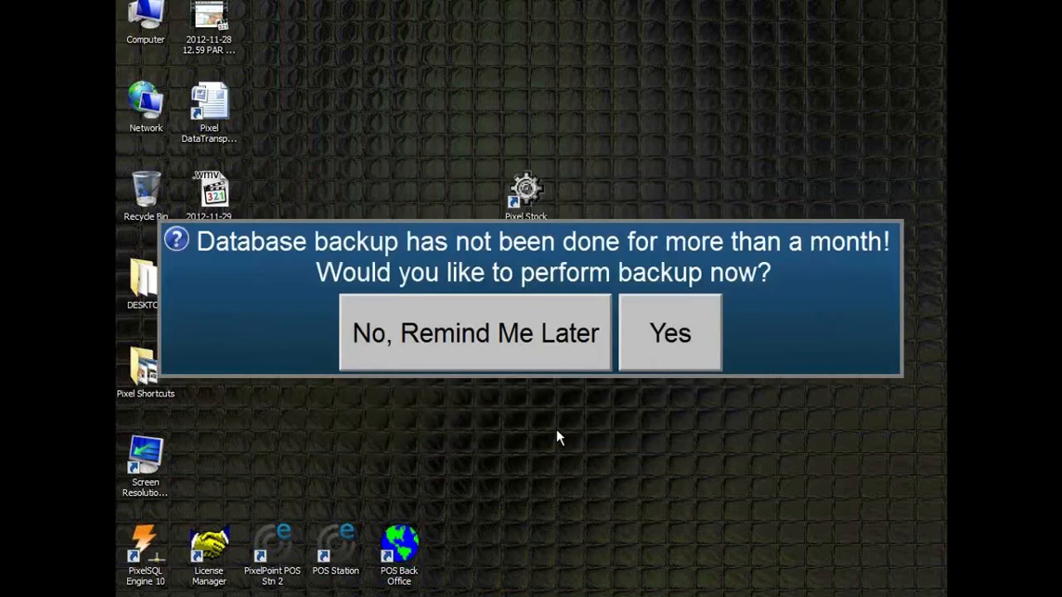
left_click(551, 350)
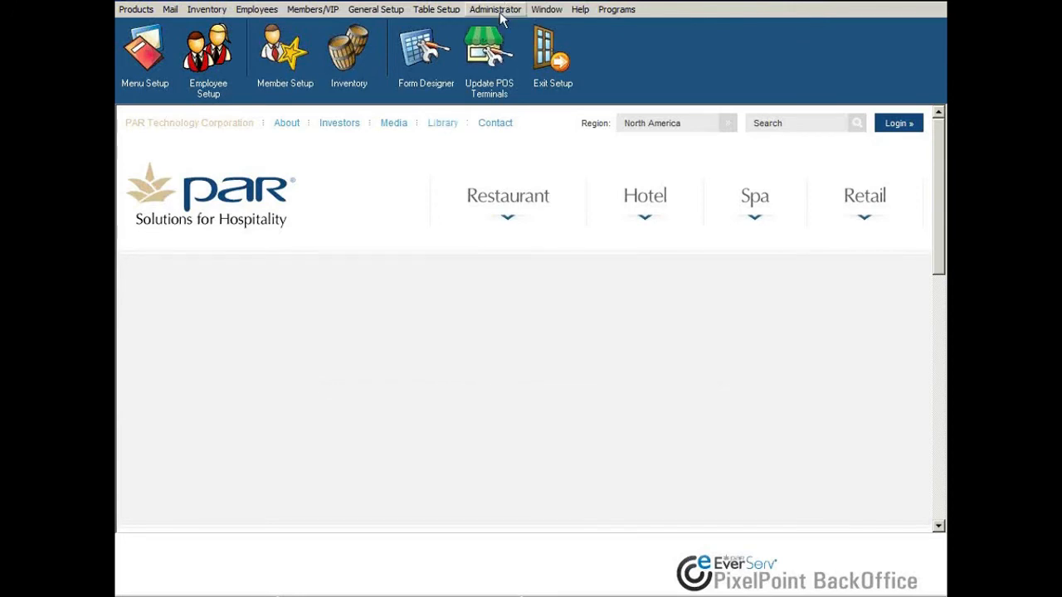
View the Run Program options for a new item in the Manager function menu under POS Functions Setup, and discard the item.
left_click(495, 9)
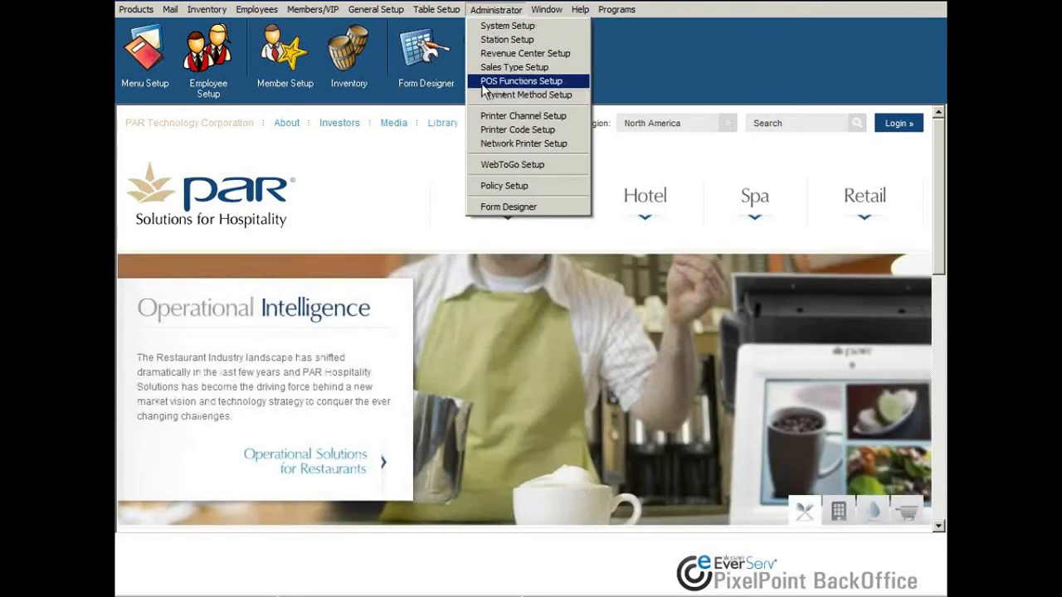
left_click(521, 80)
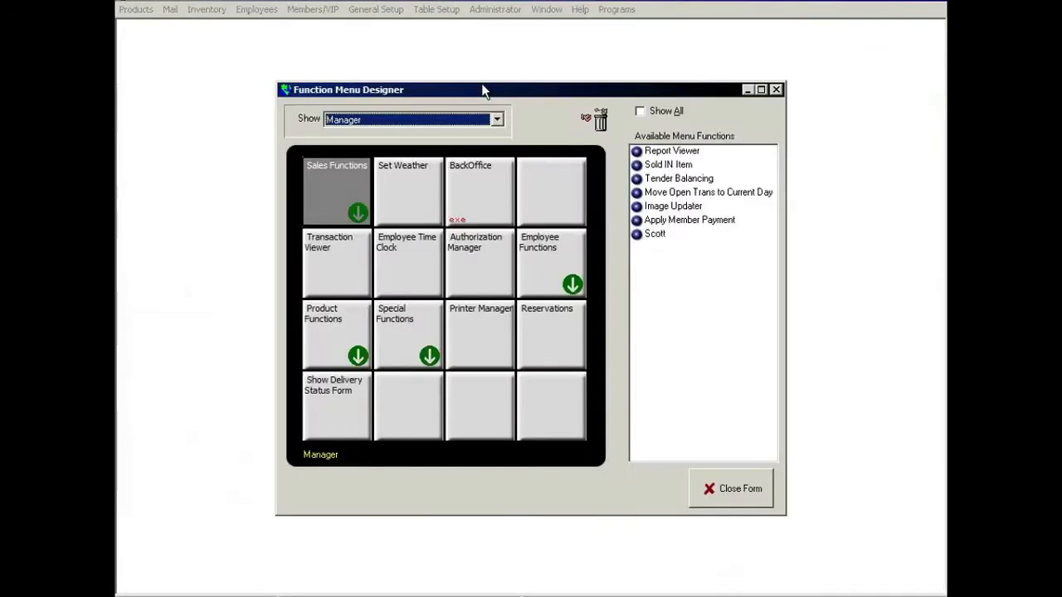
left_click(409, 390)
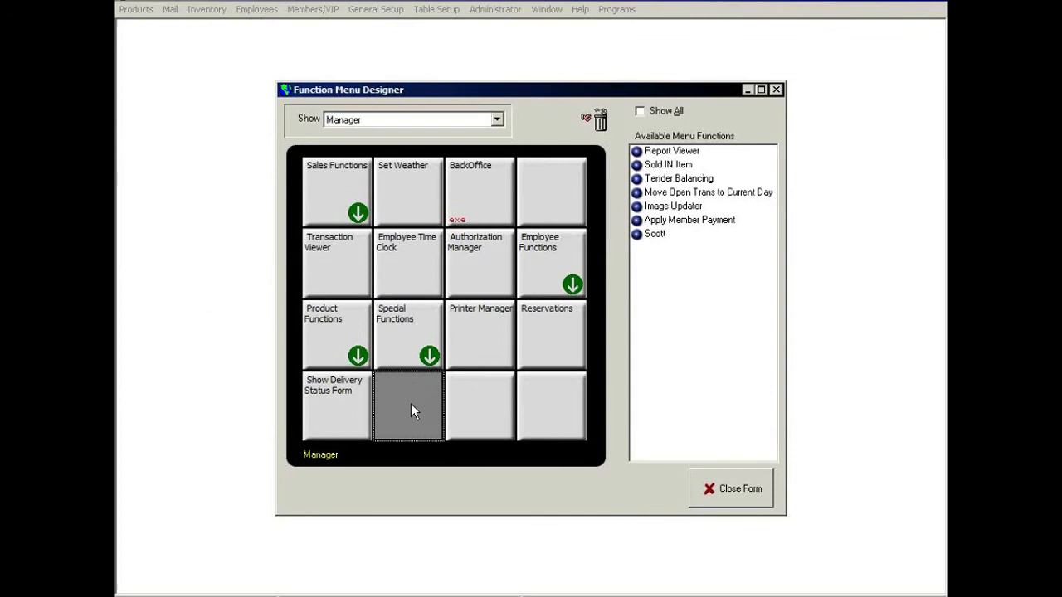
right_click(410, 404)
left_click(444, 440)
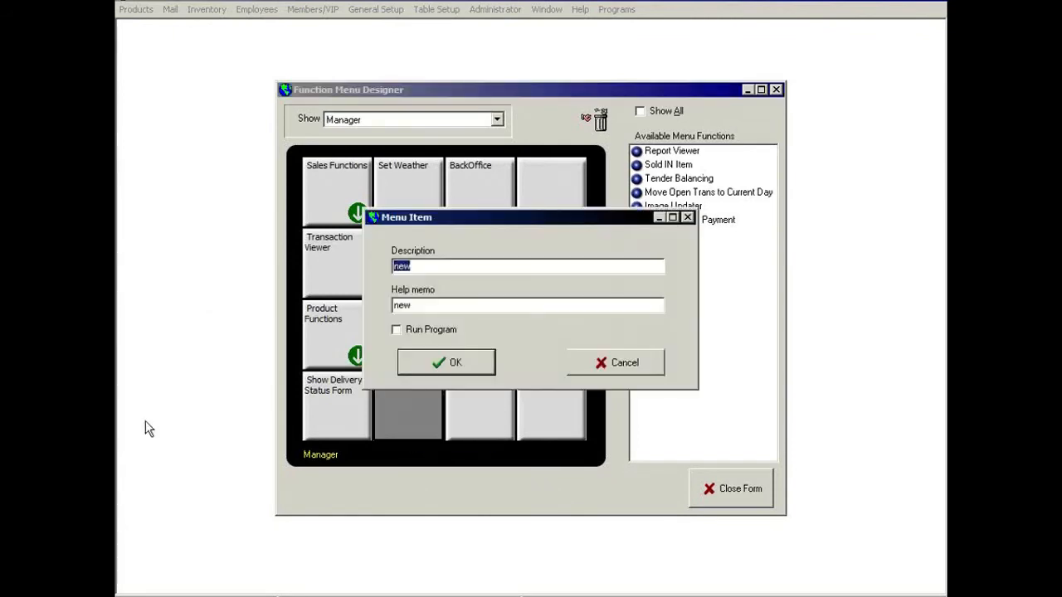
left_click(408, 332)
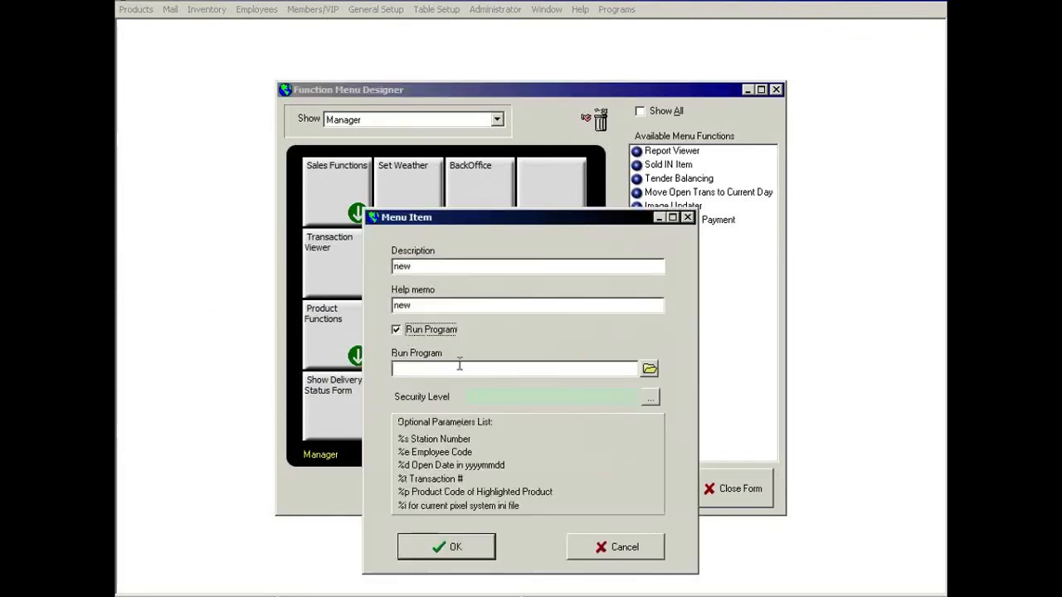
left_click(650, 370)
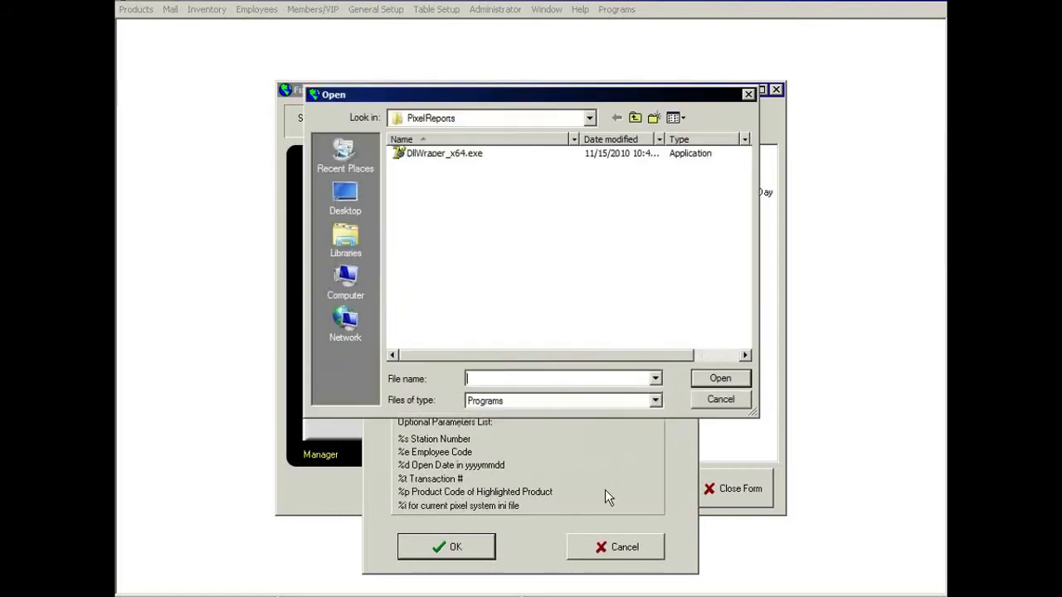
left_click(720, 400)
left_click(610, 550)
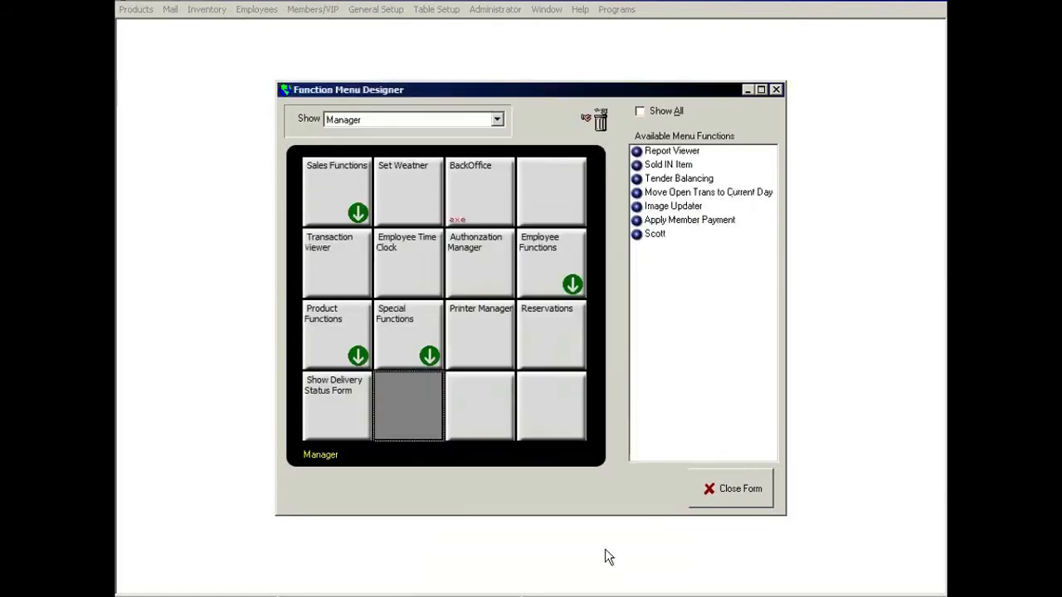
left_click(716, 486)
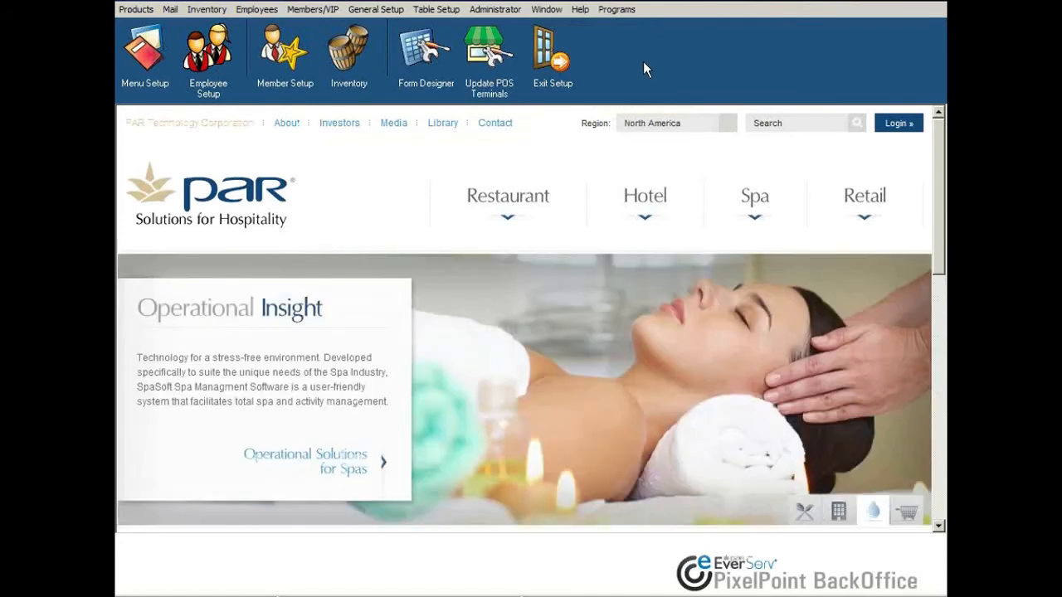
Open the Inventory manager and start a new warehouse transfer.
left_click(205, 10)
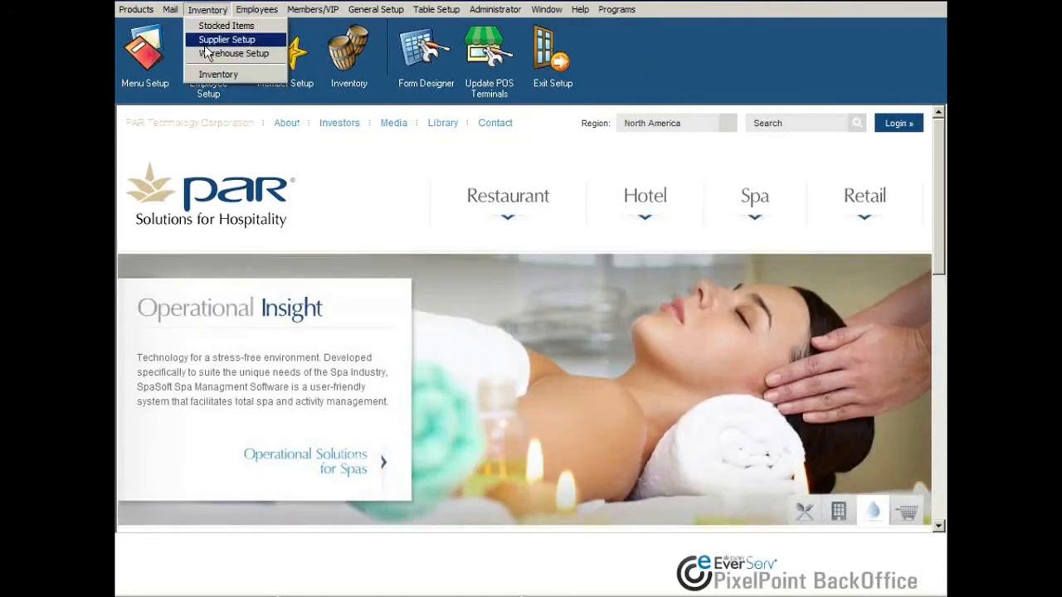
left_click(210, 75)
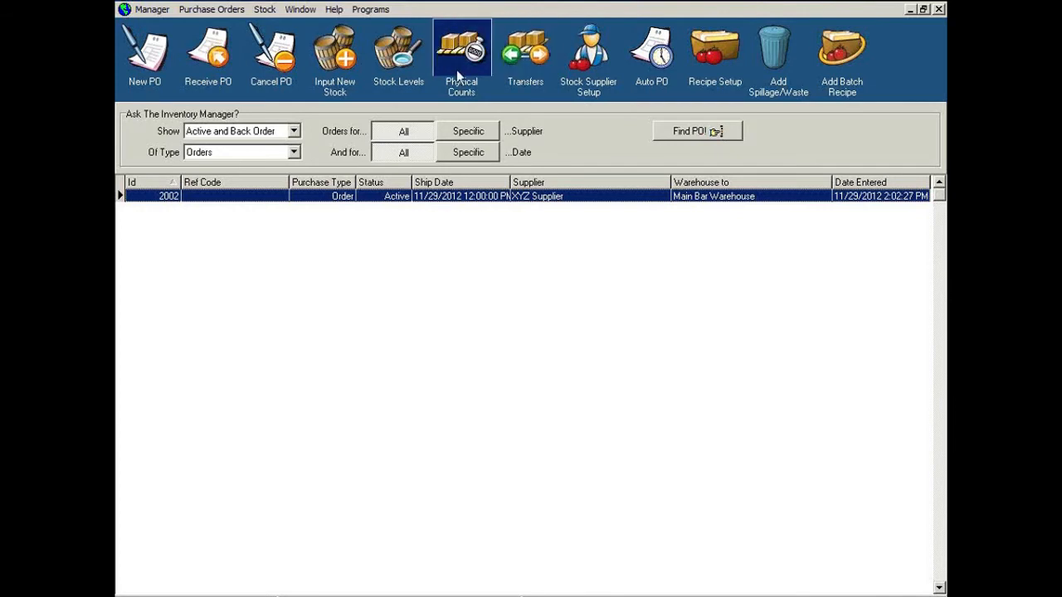
left_click(523, 66)
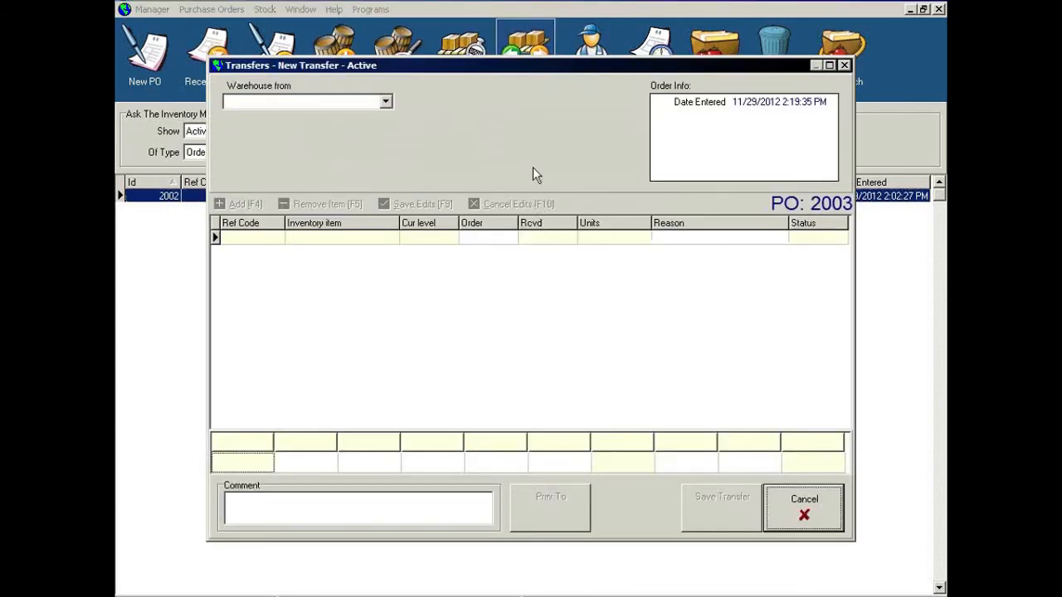
Try to add an inventory item to a transfer from Main Bar Warehouse to WareHouse General.
left_click(385, 101)
left_click(298, 118)
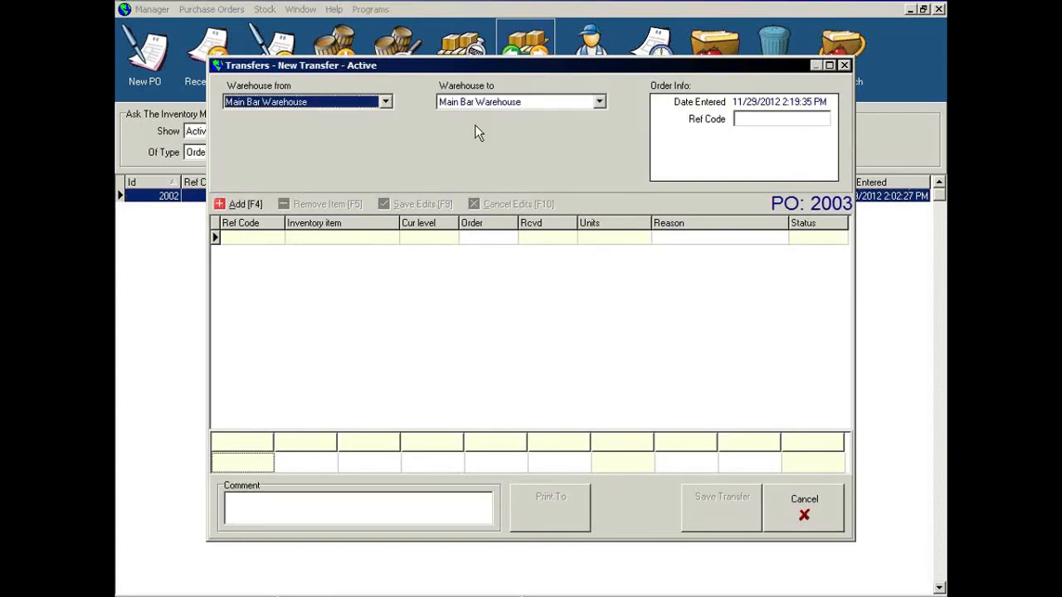
left_click(599, 101)
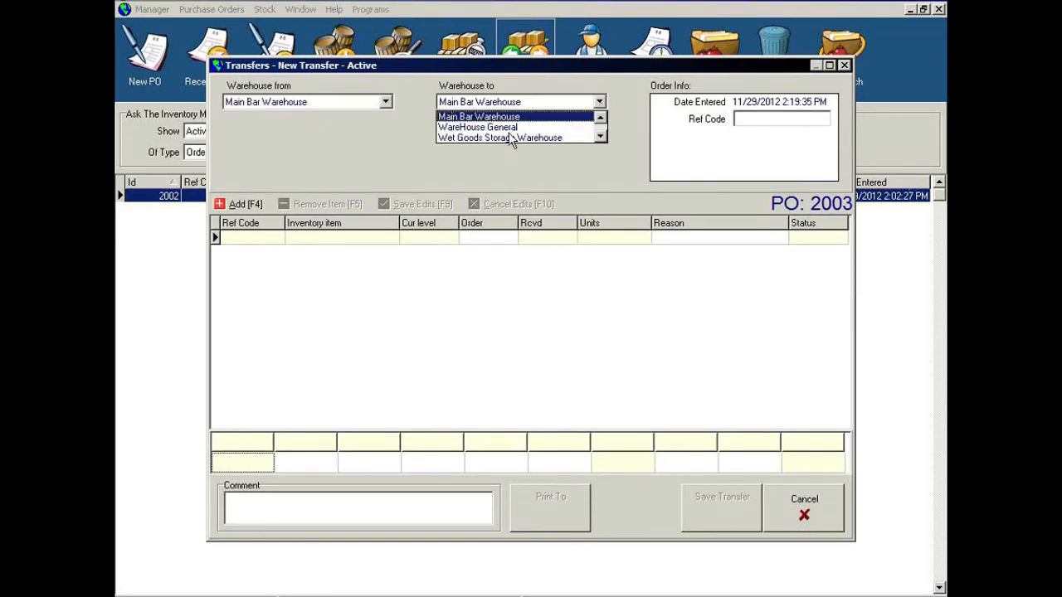
left_click(511, 128)
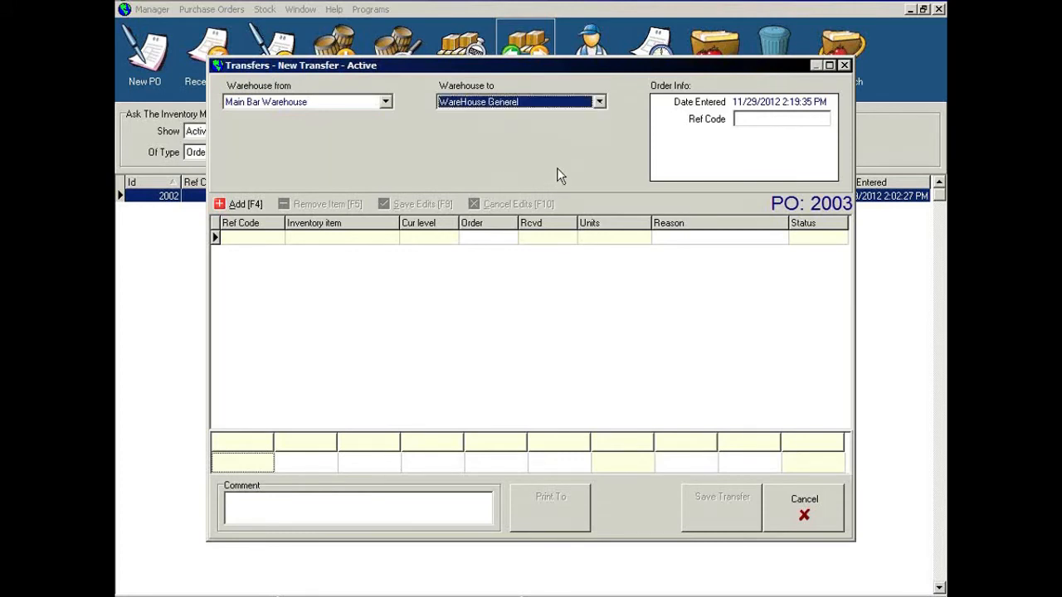
left_click(247, 205)
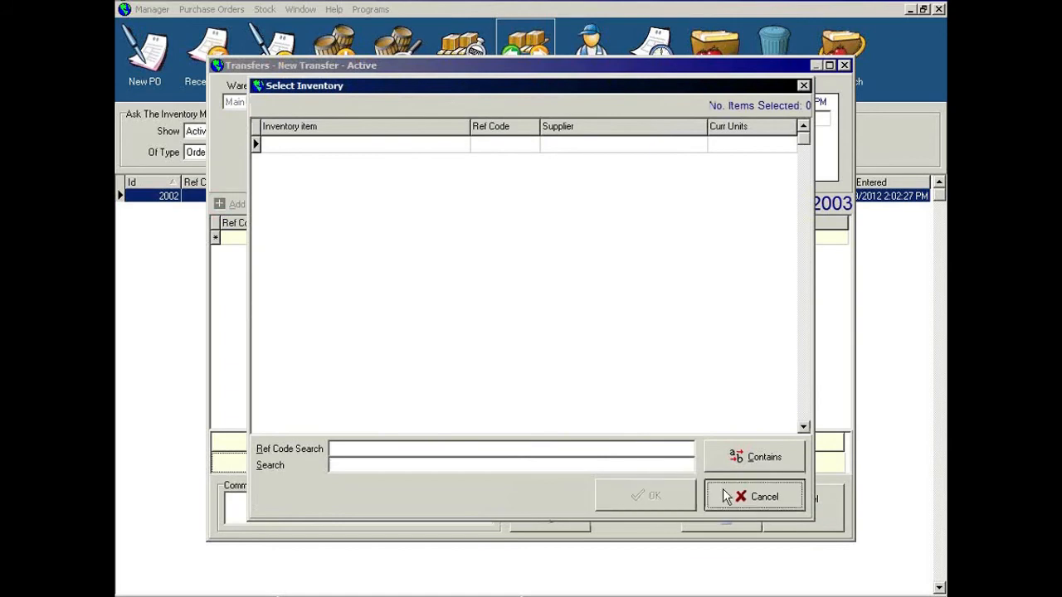
left_click(726, 496)
Set the transfer's source to WareHouse General and its destination to Main Bar Warehouse.
left_click(385, 101)
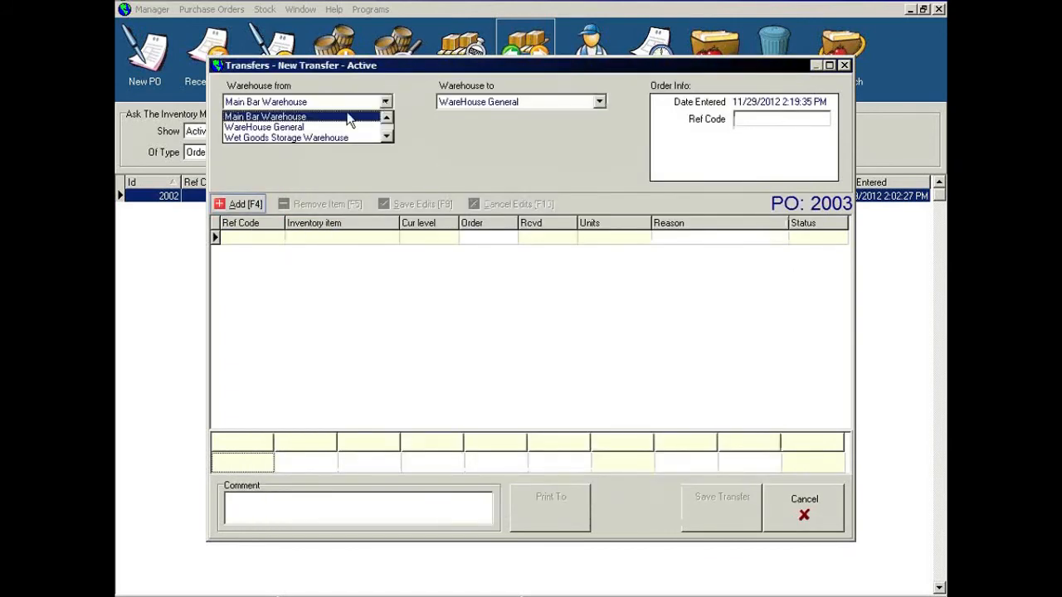
left_click(322, 133)
left_click(467, 106)
left_click(468, 117)
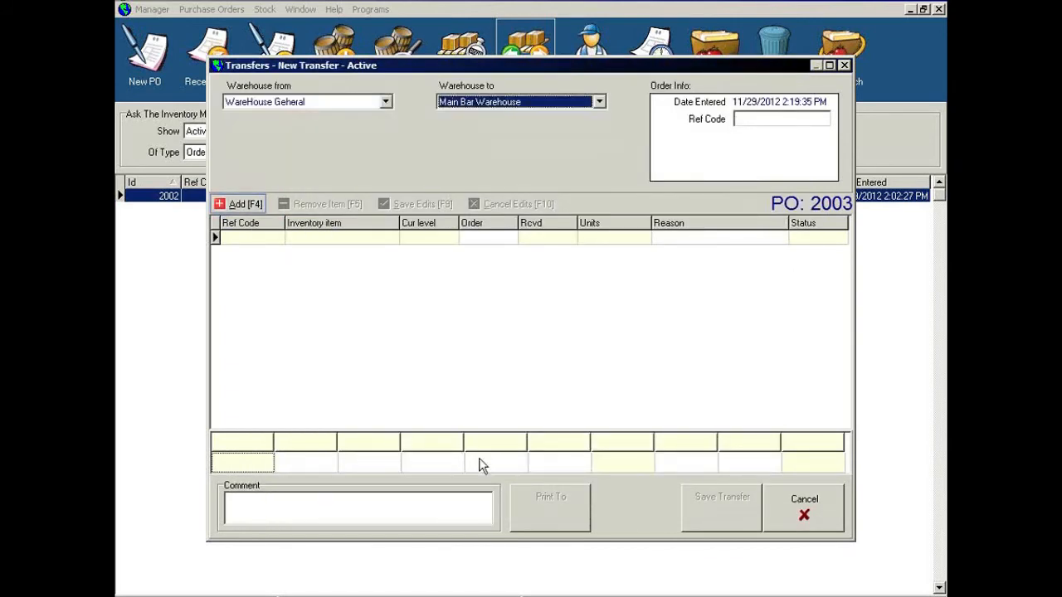
Add 1 crate of Egg to the transfer from WareHouse General to Main Bar Warehouse.
left_click(237, 207)
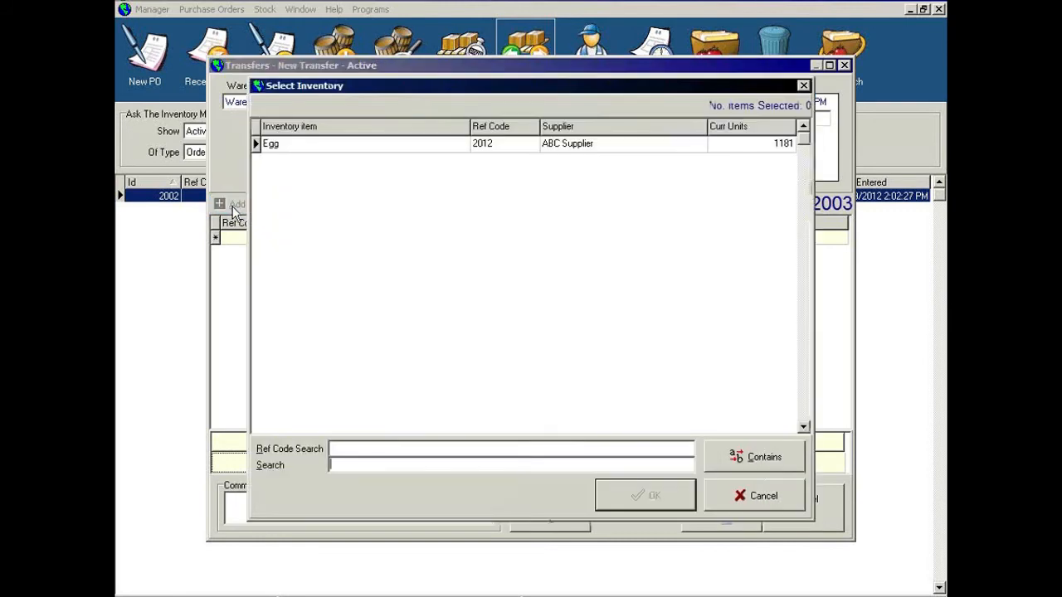
left_click(292, 148)
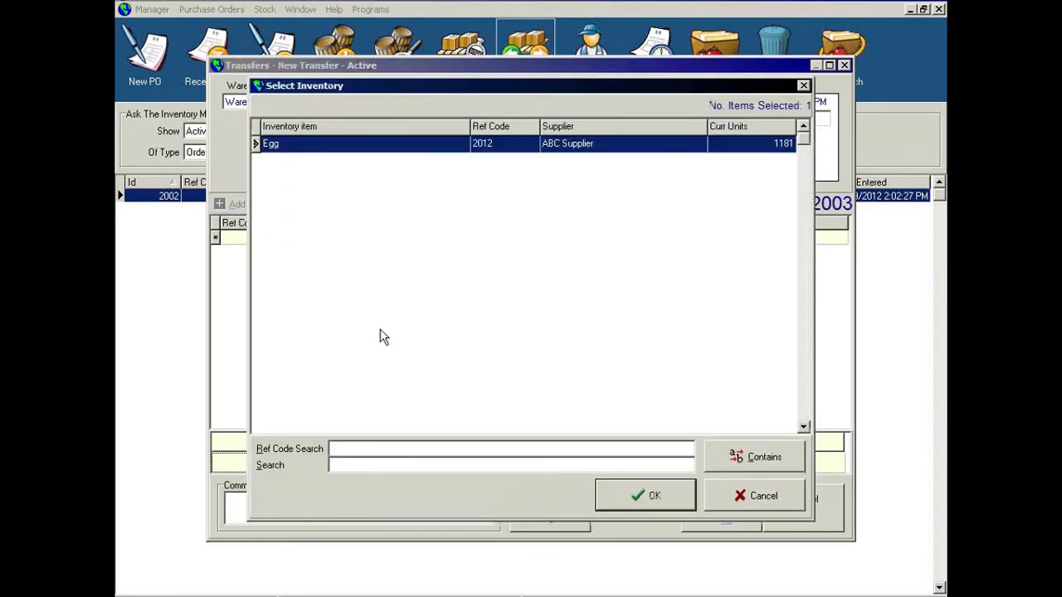
left_click(635, 495)
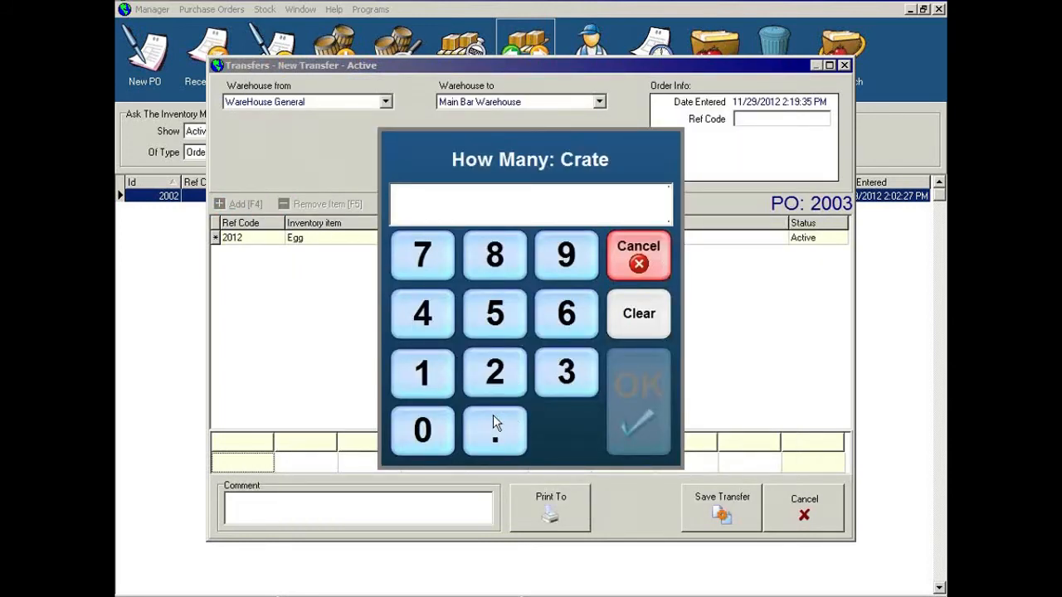
left_click(435, 390)
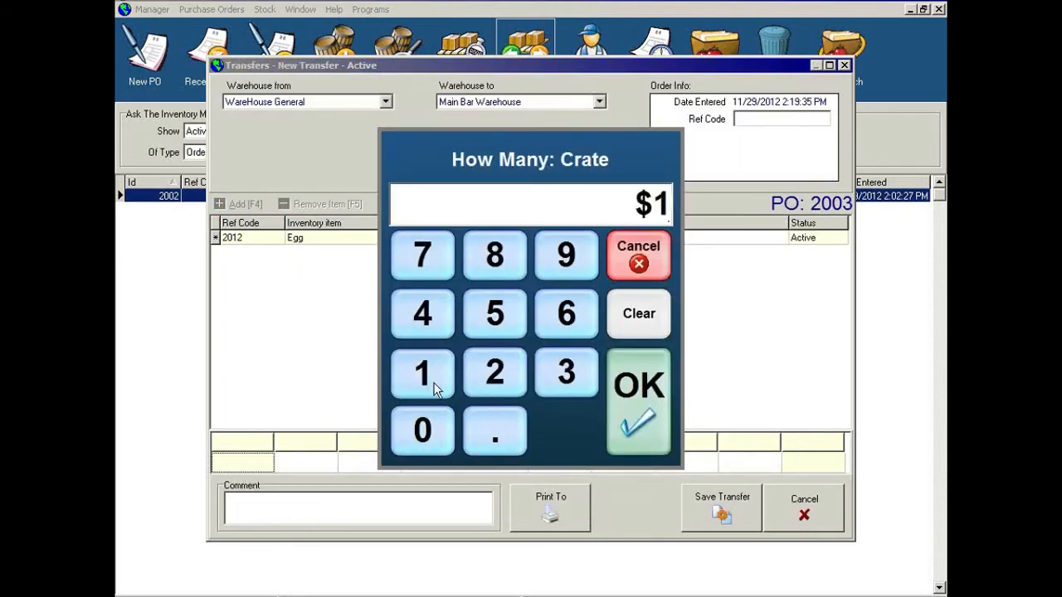
left_click(645, 419)
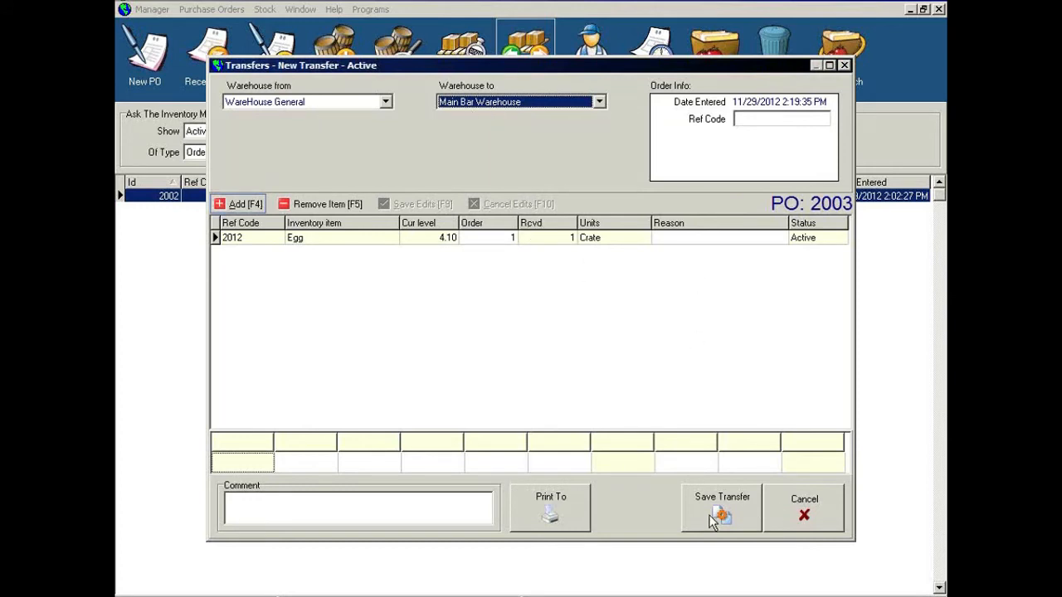
Preview the printed transfer document for the Egg transfer, and close the preview and print options.
left_click(546, 515)
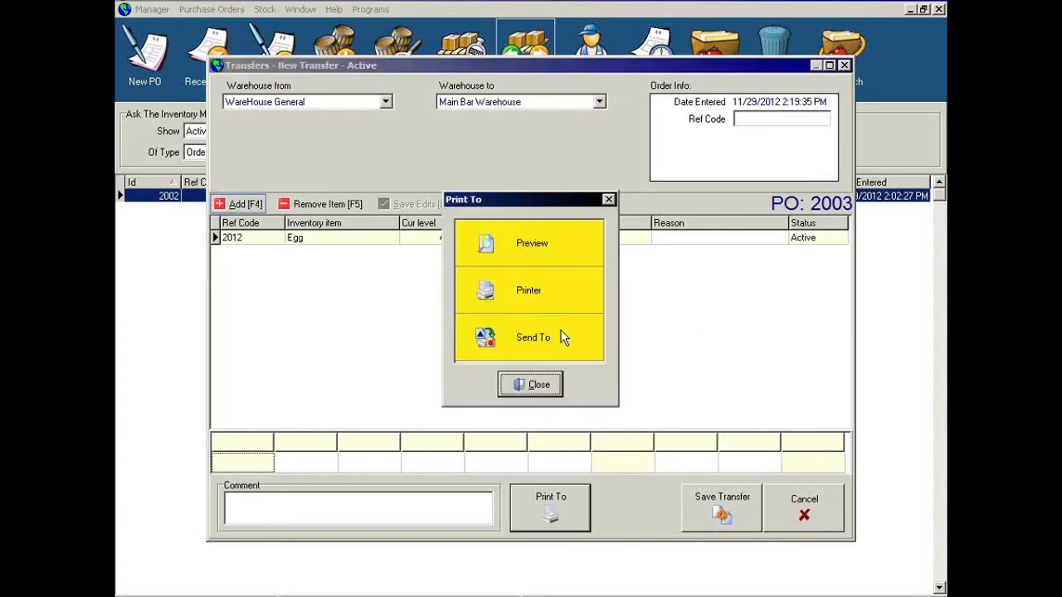
left_click(529, 249)
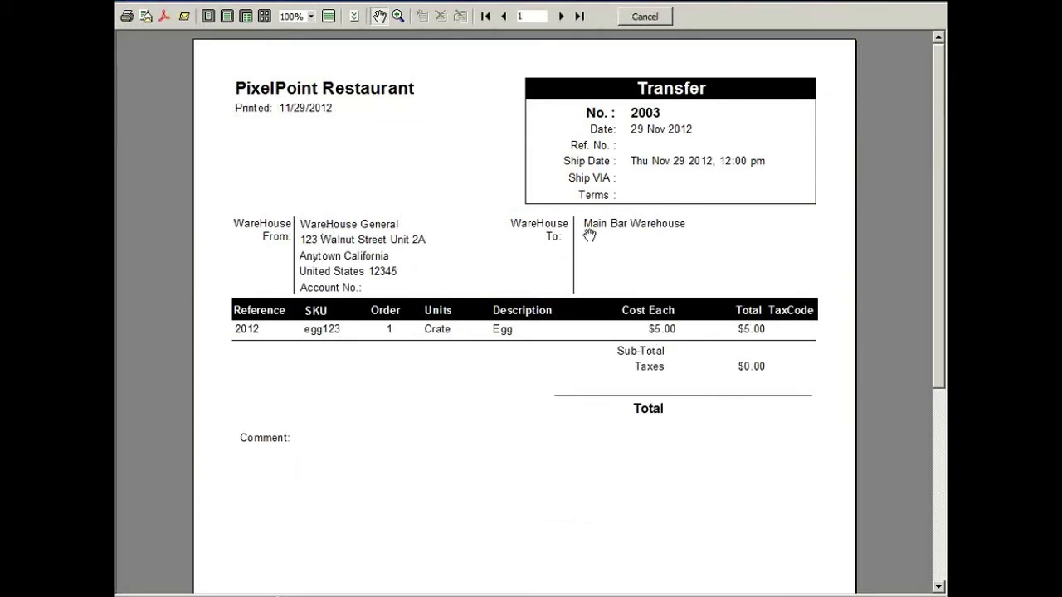
left_click(645, 16)
left_click(533, 384)
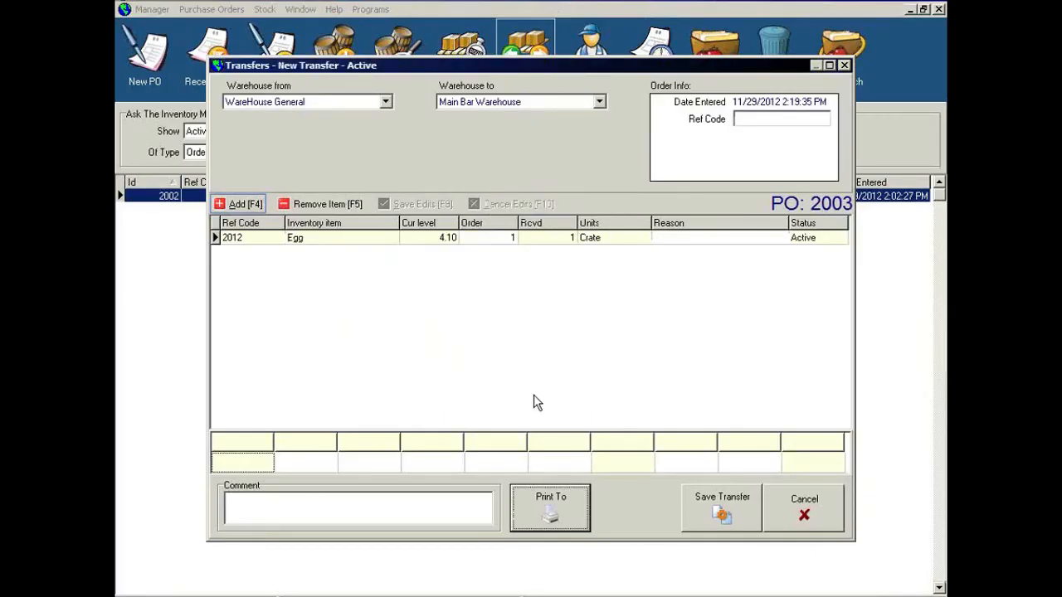
Try to save the transfer without processing it into inventory, and discard the transfer.
left_click(721, 514)
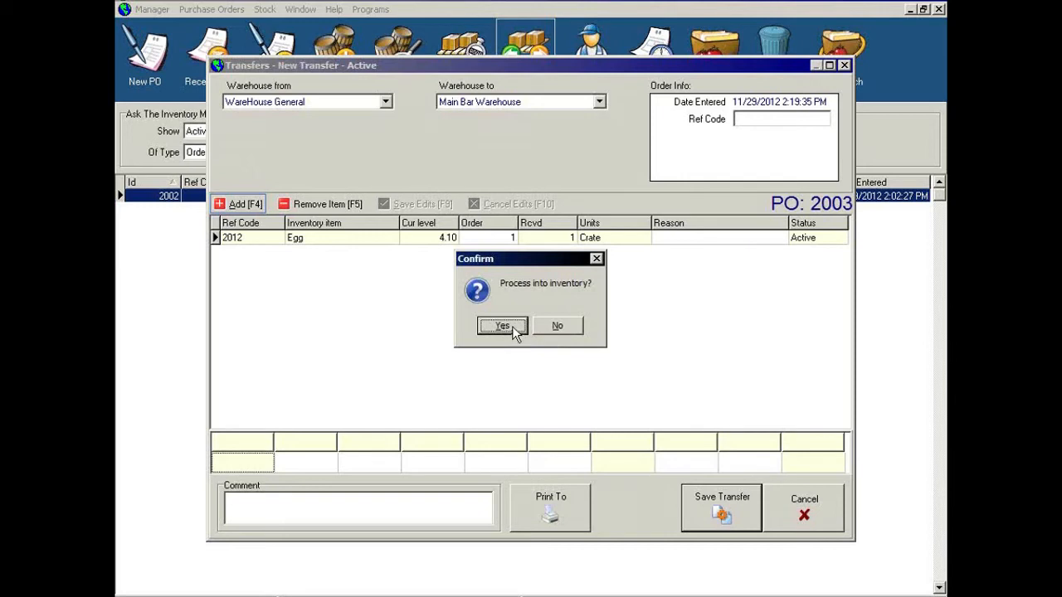
left_click(554, 328)
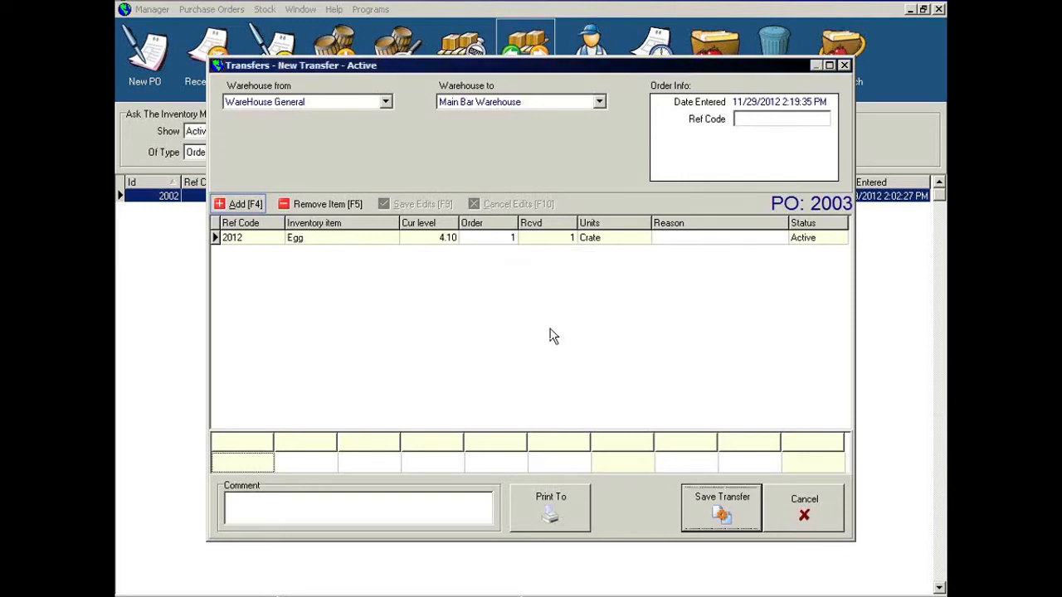
left_click(730, 515)
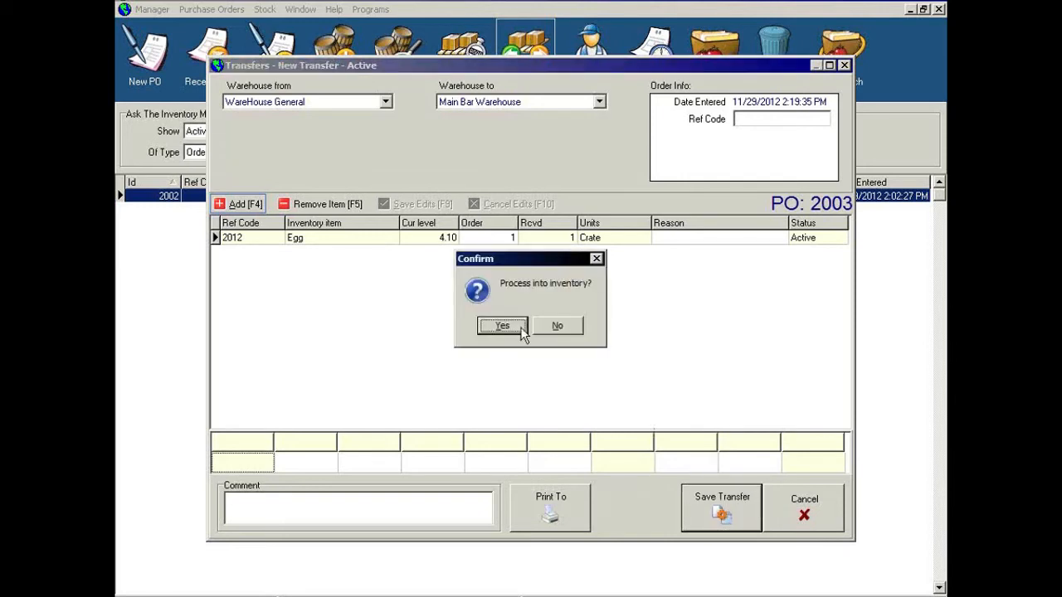
left_click(554, 328)
left_click(807, 516)
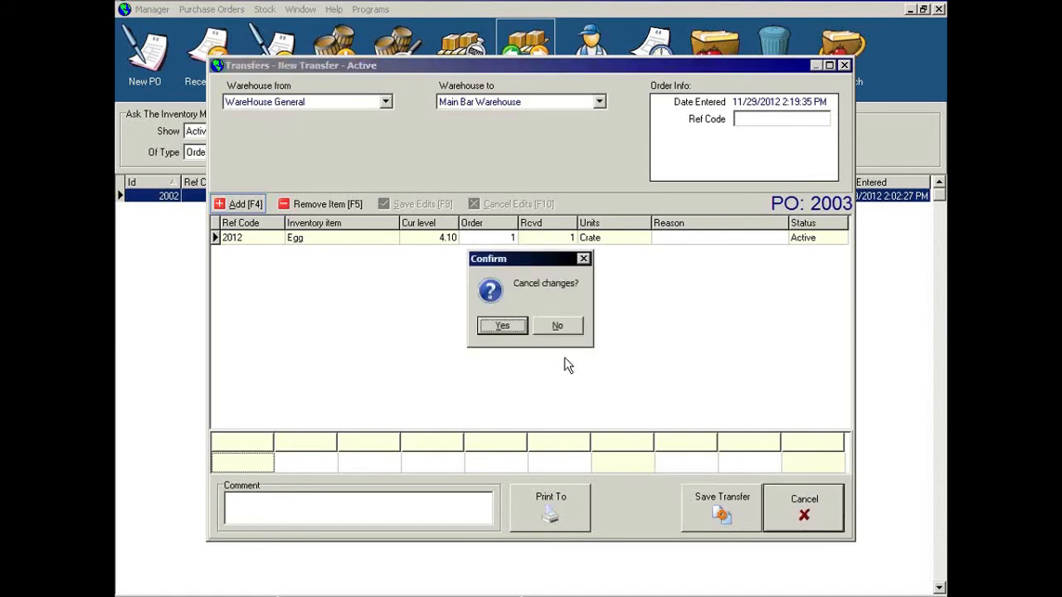
left_click(516, 324)
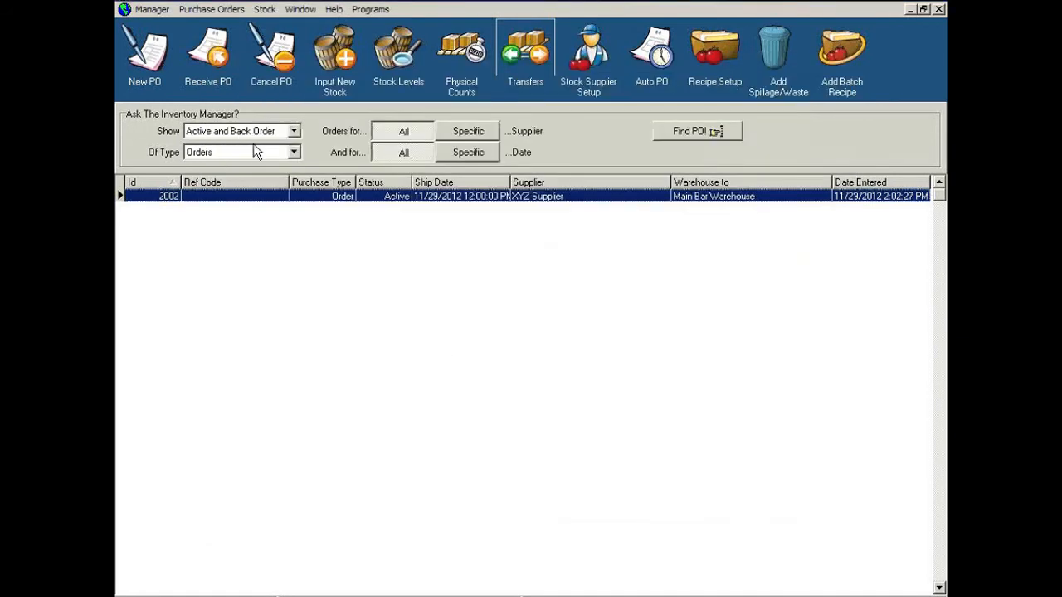
Filter the inventory manager's order list to the Transfers type and start a new transfer.
left_click(265, 134)
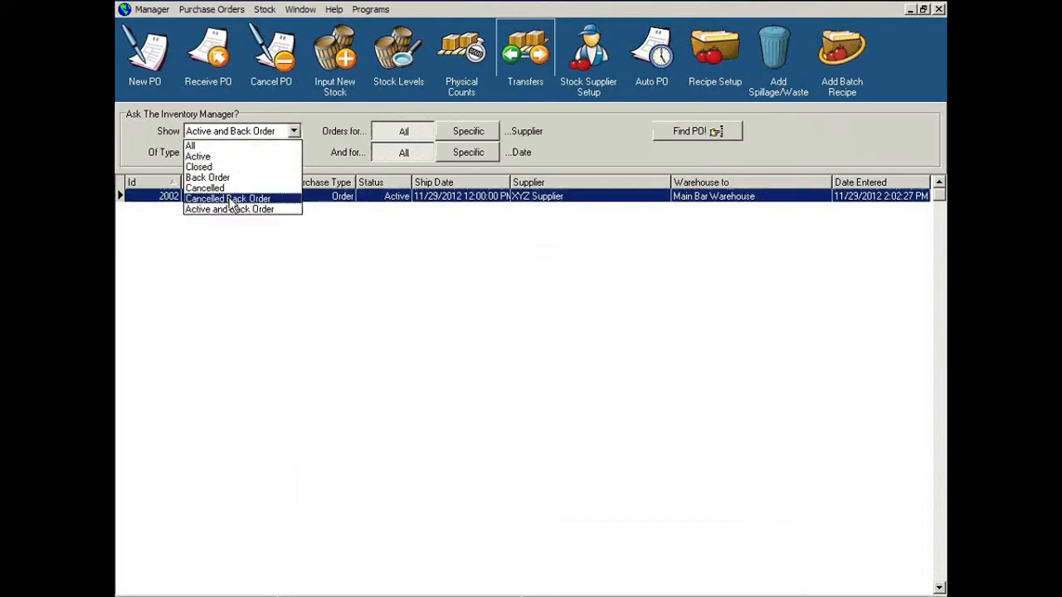
left_click(325, 297)
left_click(254, 152)
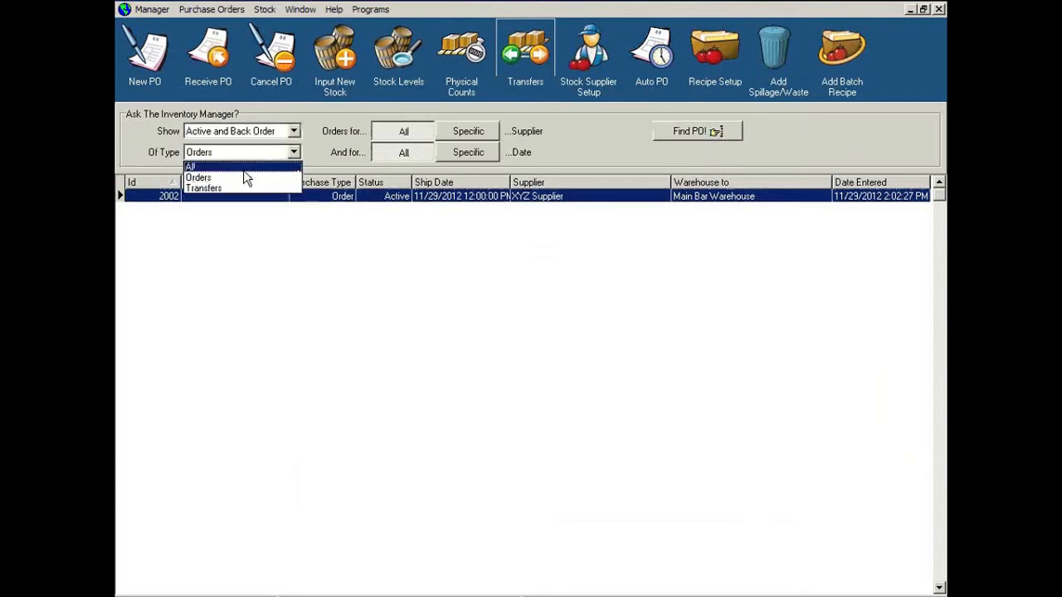
left_click(242, 189)
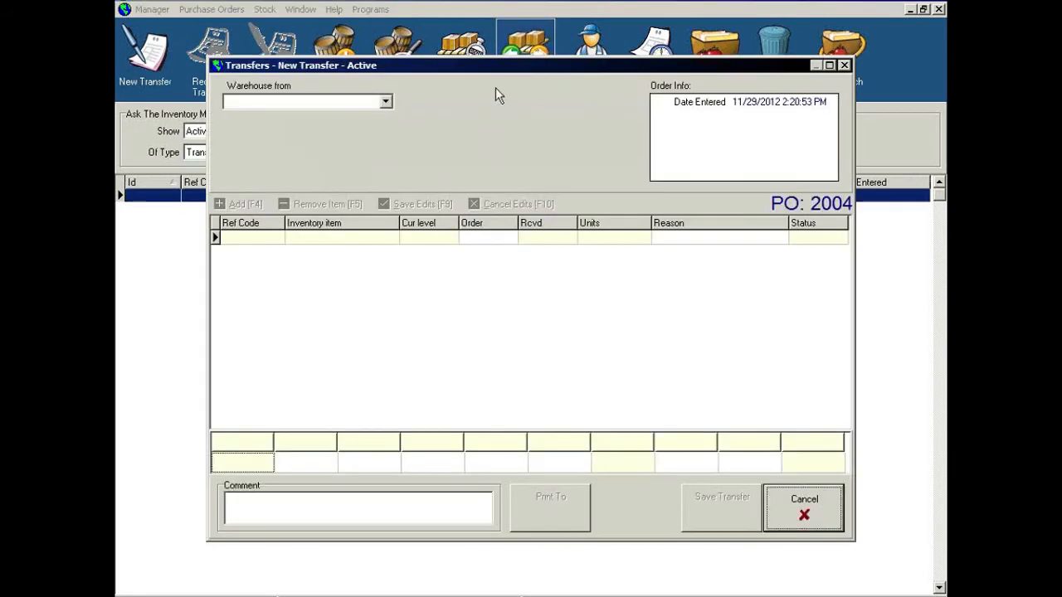
Set the new transfer's source to WareHouse General and its destination to Main Bar Warehouse.
left_click(386, 103)
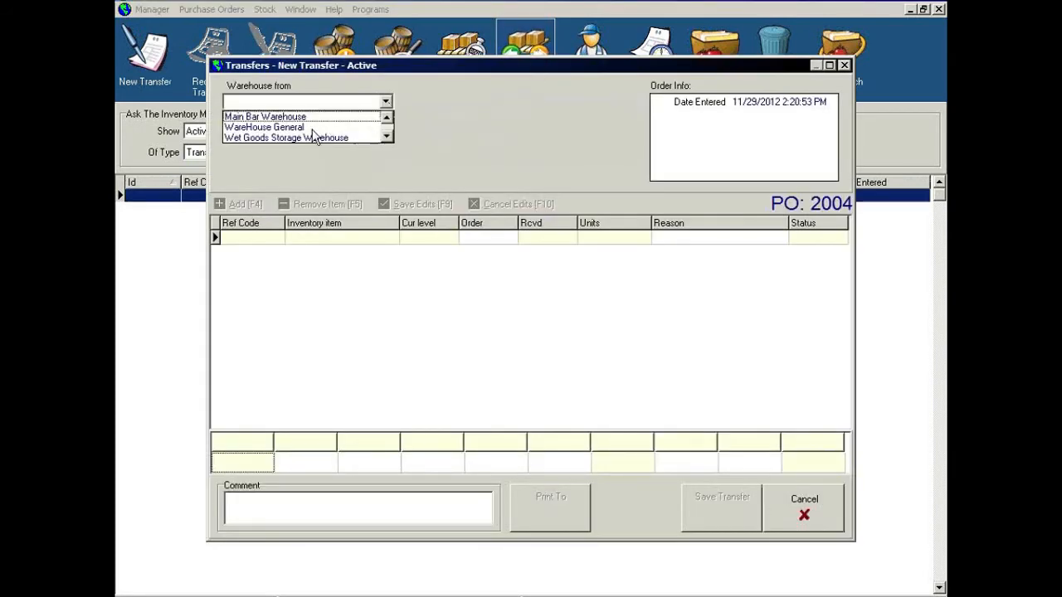
left_click(330, 125)
left_click(516, 103)
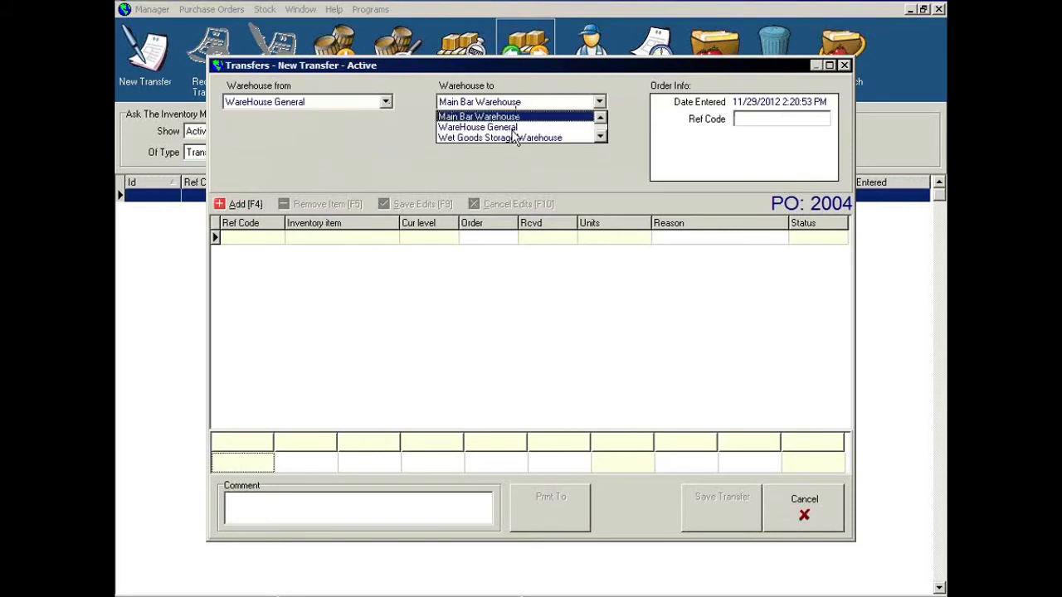
left_click(515, 137)
left_click(522, 103)
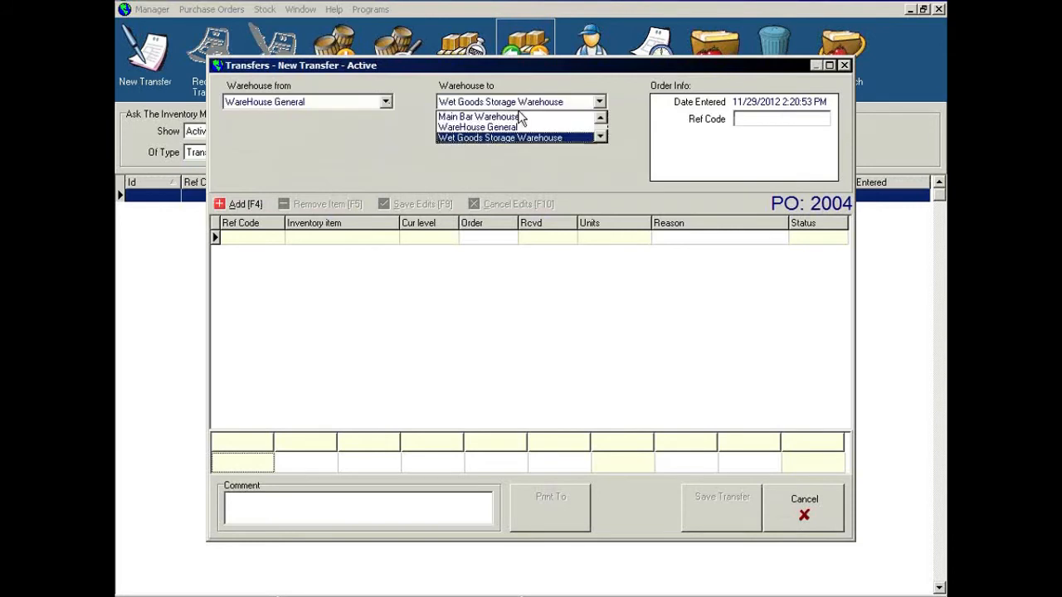
left_click(524, 114)
Add 1 crate of Egg to the transfer, and save it with processing into inventory.
left_click(253, 204)
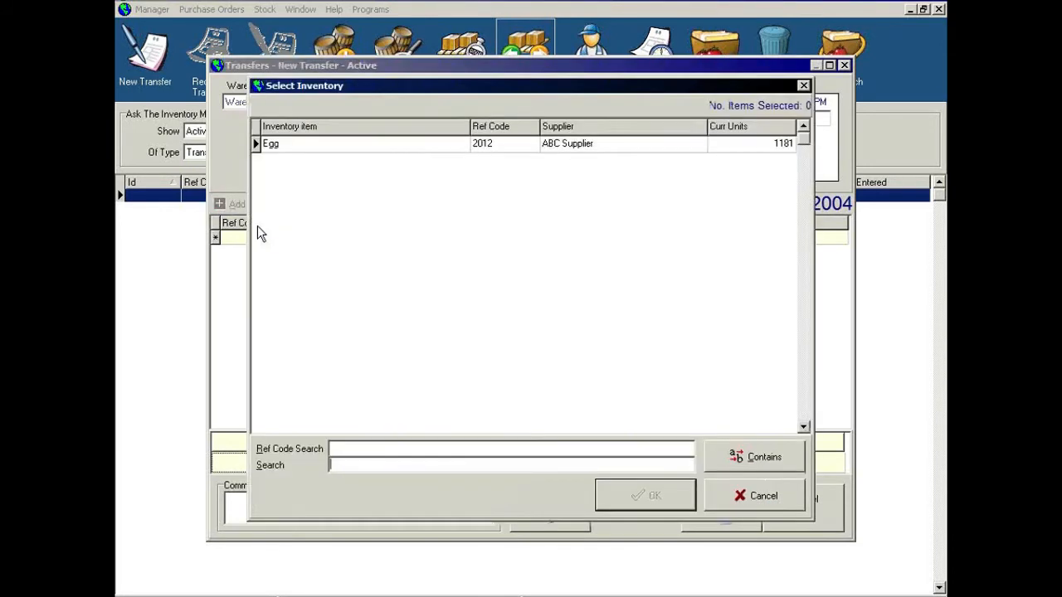
left_click(644, 492)
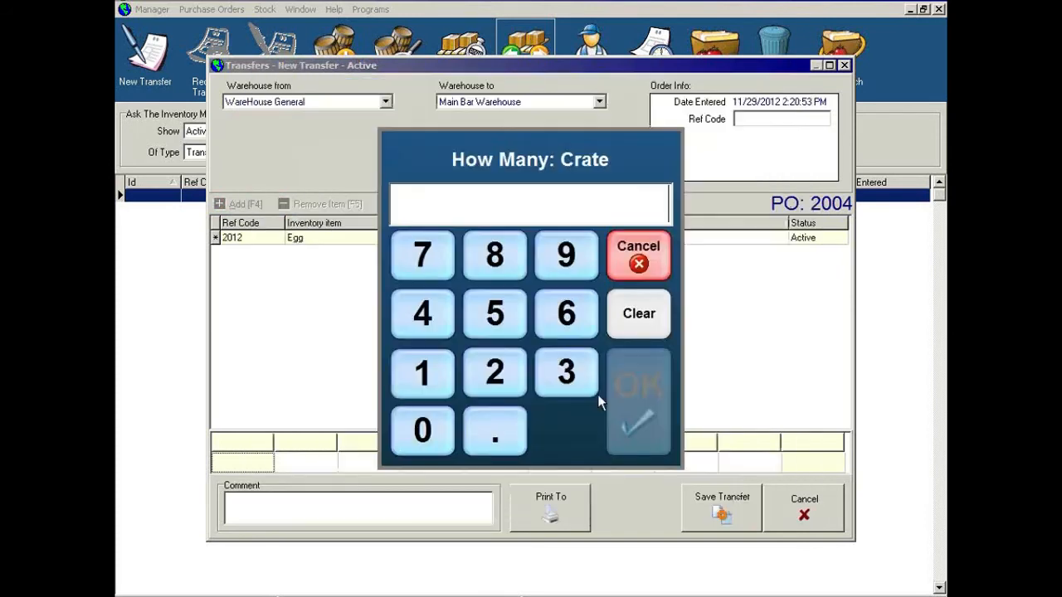
left_click(453, 390)
left_click(486, 422)
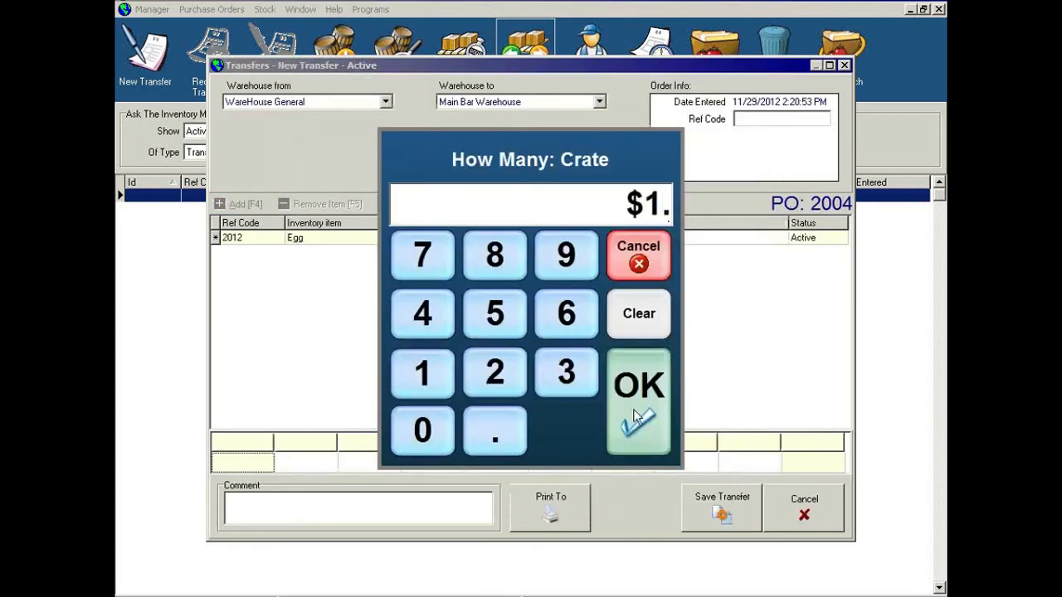
left_click(610, 419)
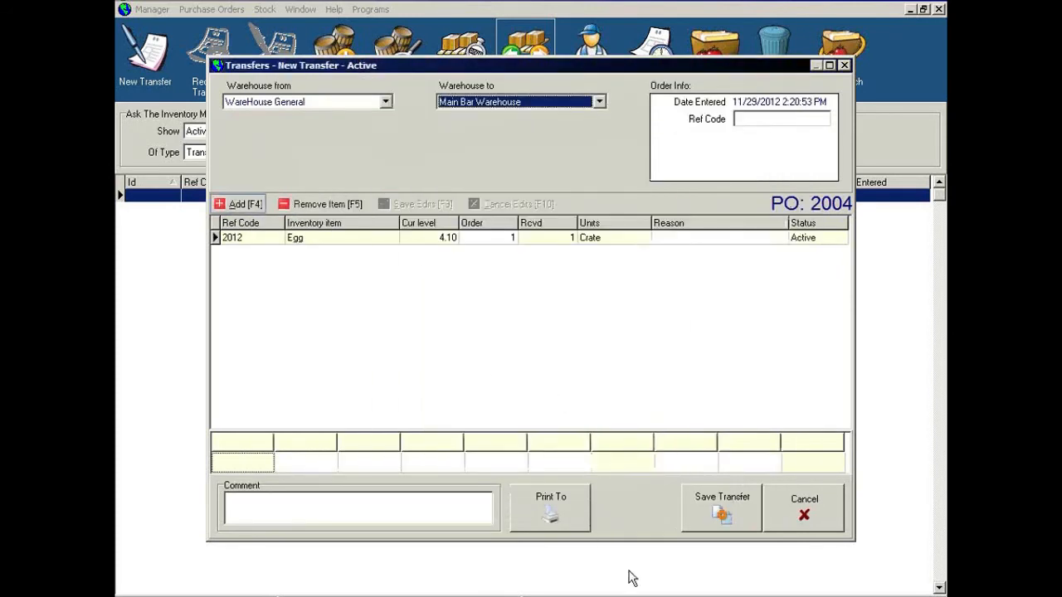
left_click(704, 511)
left_click(503, 326)
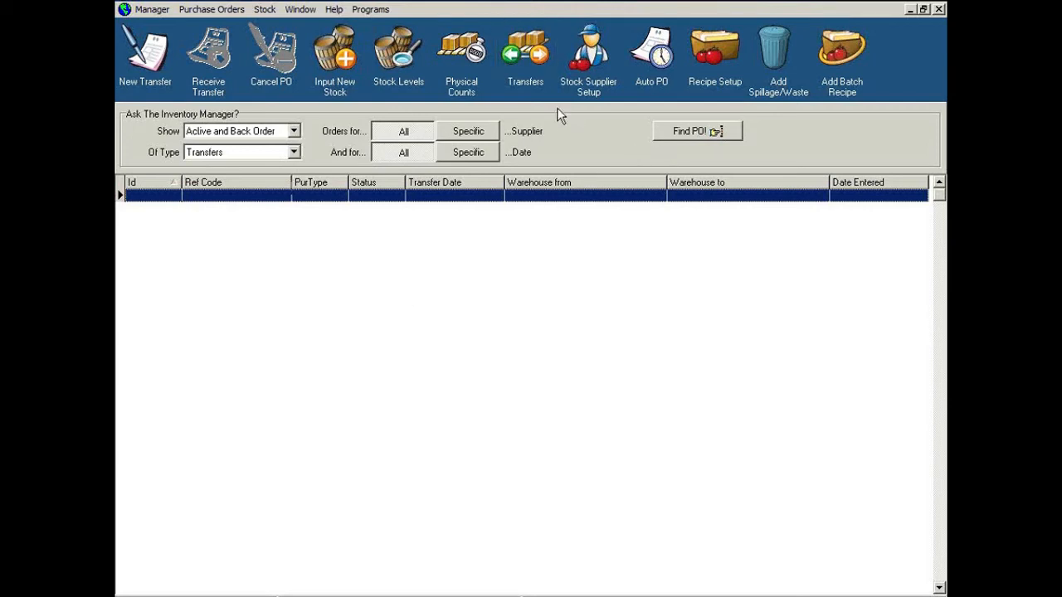
View the general and advanced details of ABC Supplier in the supplier setup form, and close it.
left_click(605, 72)
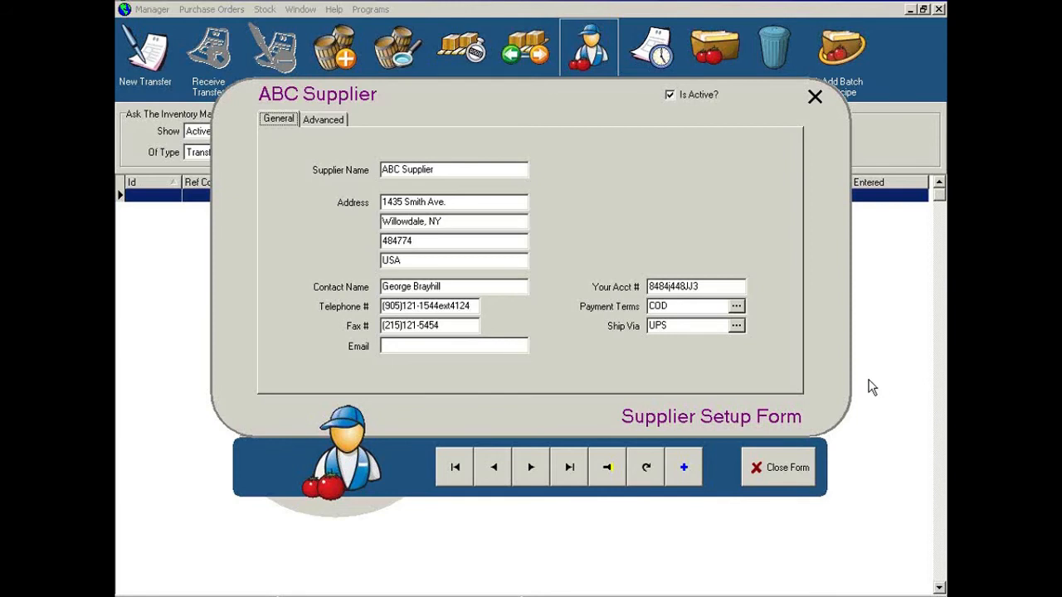
left_click(307, 121)
left_click(290, 122)
left_click(785, 473)
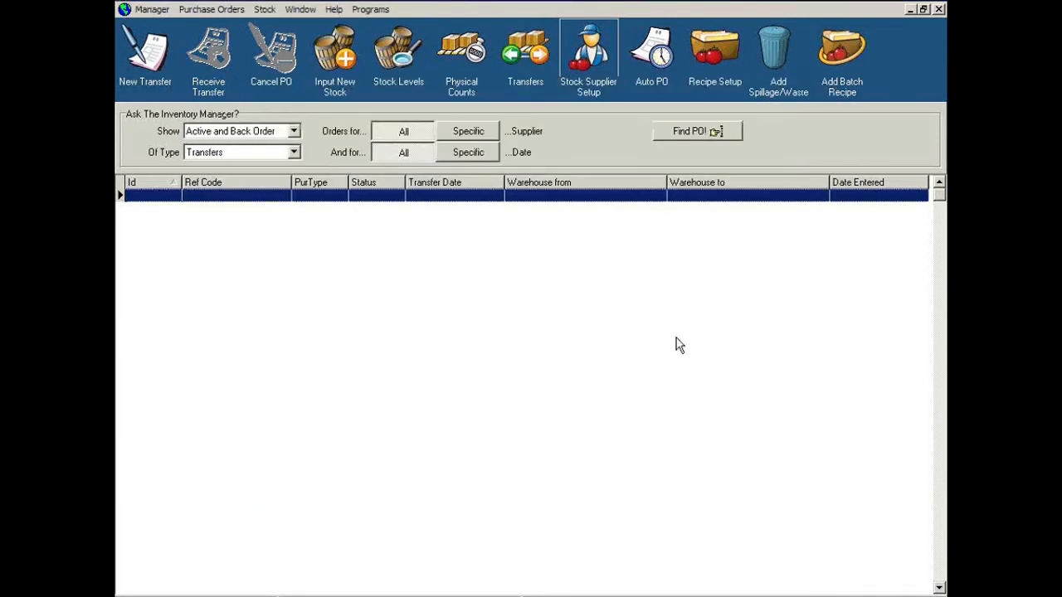
Set up an auto purchase order for WareHouse General with ship date 11/29/2012, including the forecast up to the ship date and future orders.
left_click(649, 51)
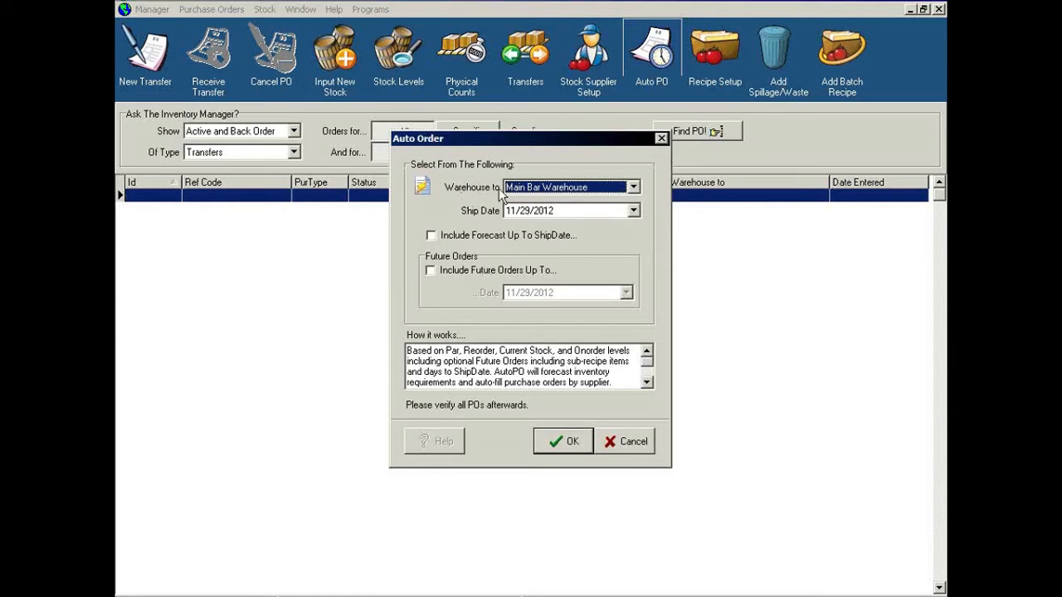
left_click(633, 189)
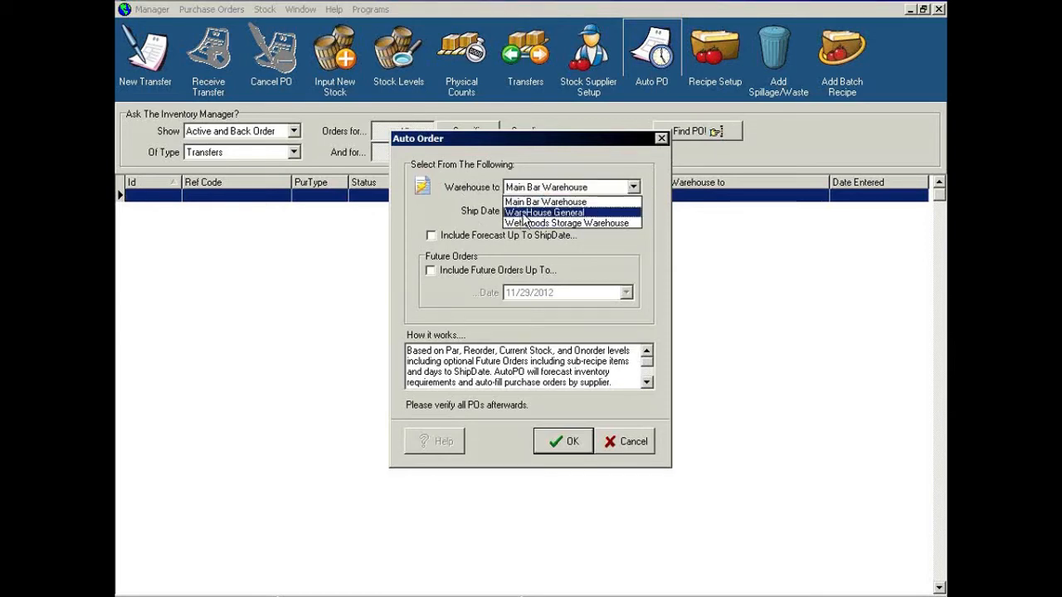
left_click(525, 214)
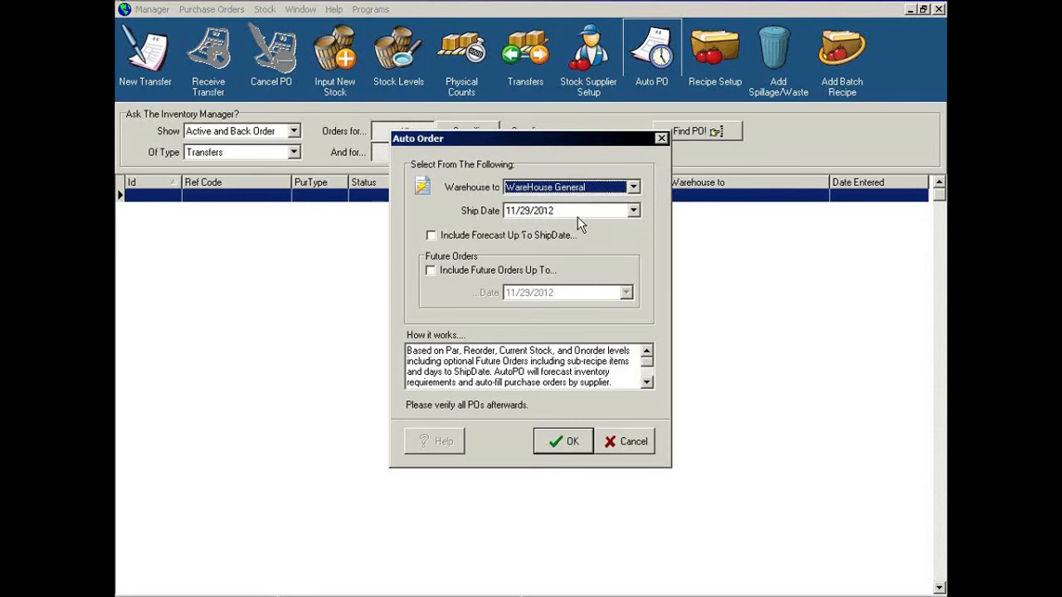
left_click(633, 210)
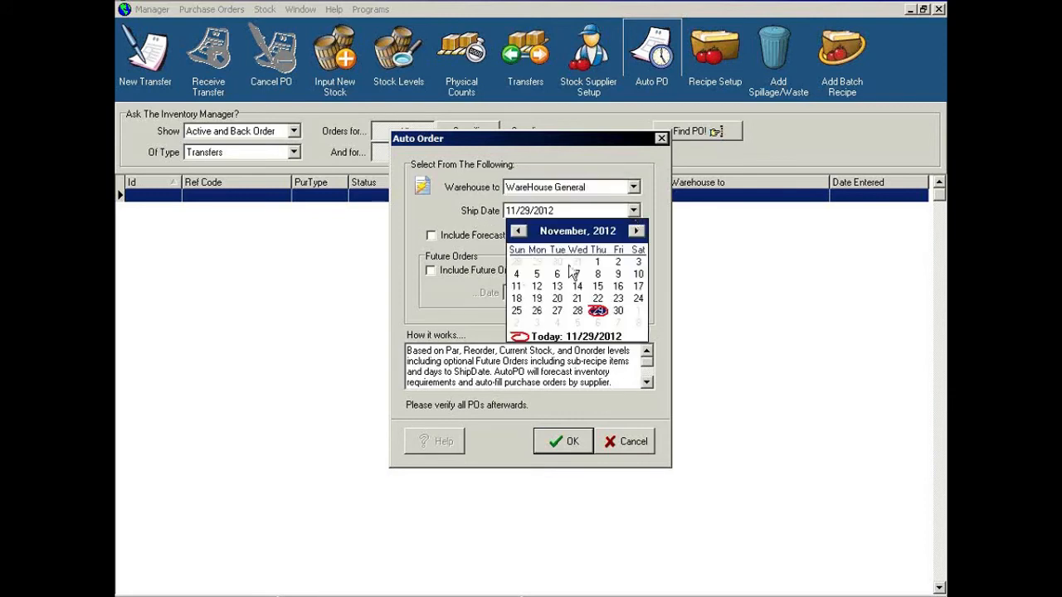
left_click(603, 315)
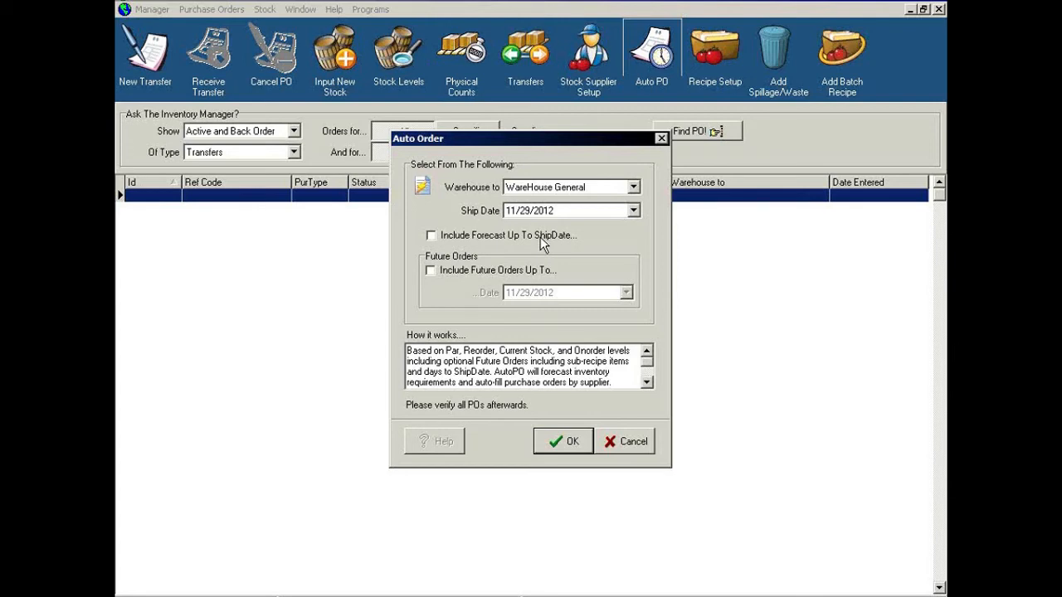
left_click(438, 234)
left_click(430, 272)
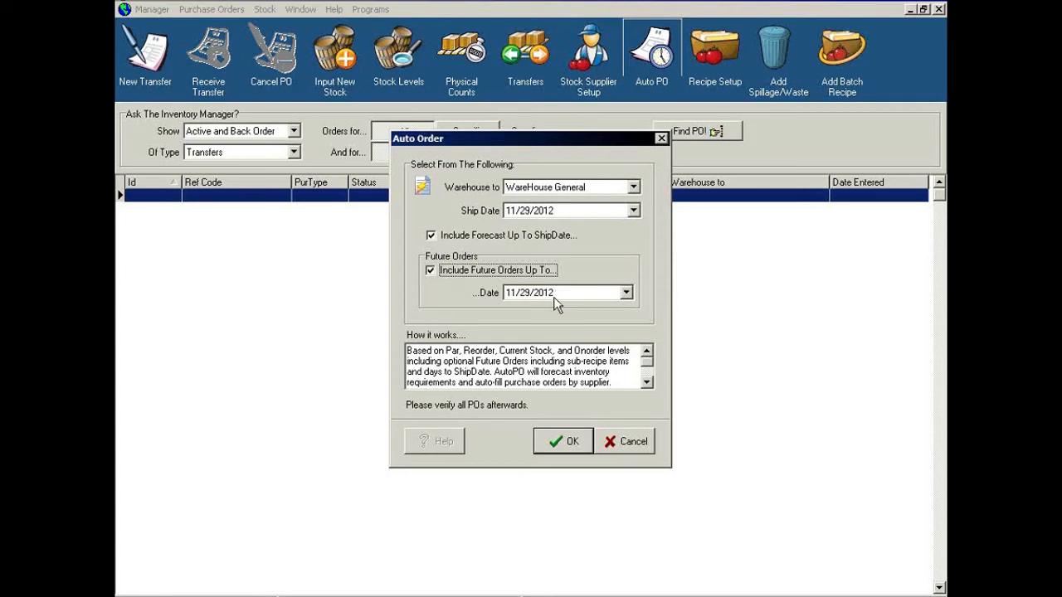
Run the auto order with the forecast and future orders up to 11/29/2012, and close the auto order form.
left_click(647, 377)
scroll(647, 377, "up", 2)
left_click(567, 445)
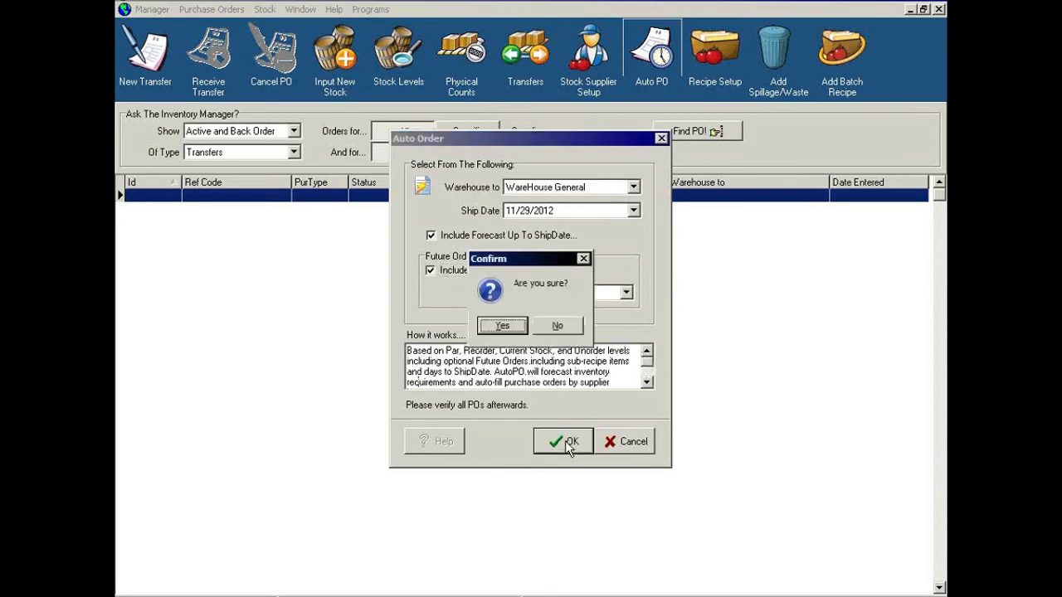
left_click(502, 325)
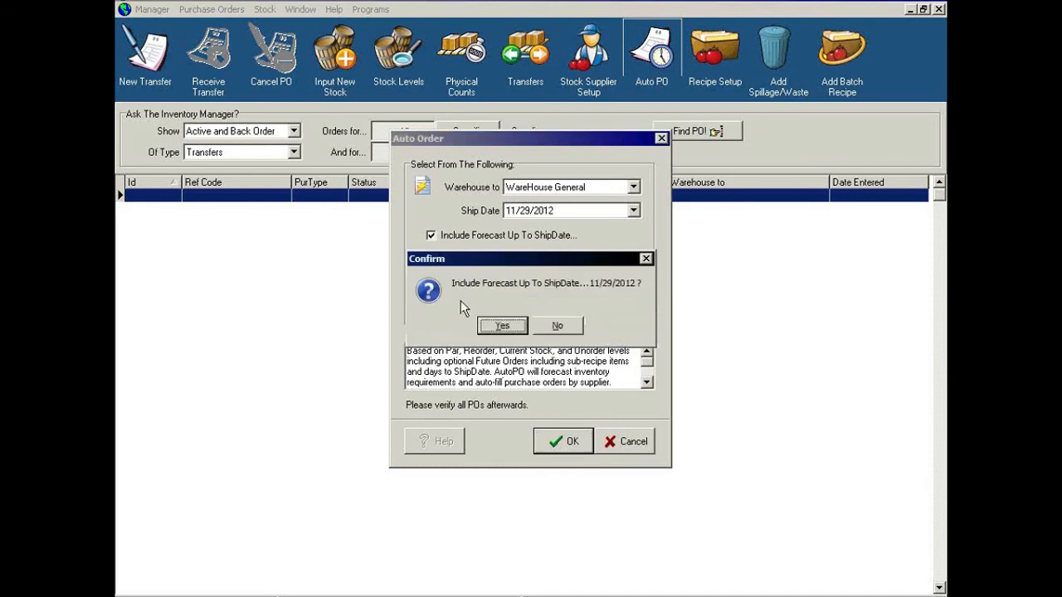
left_click(503, 326)
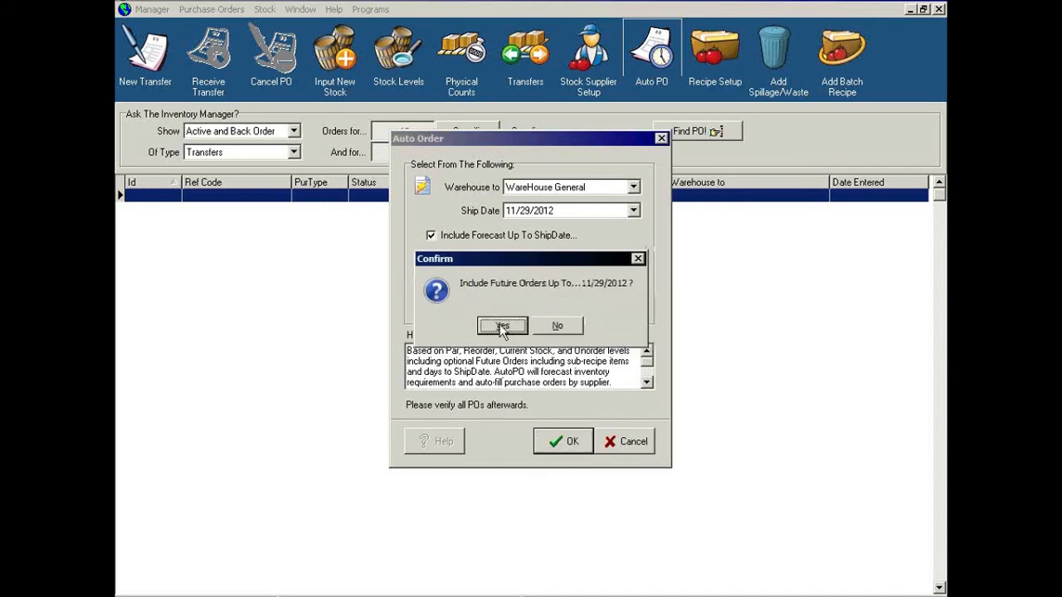
left_click(520, 328)
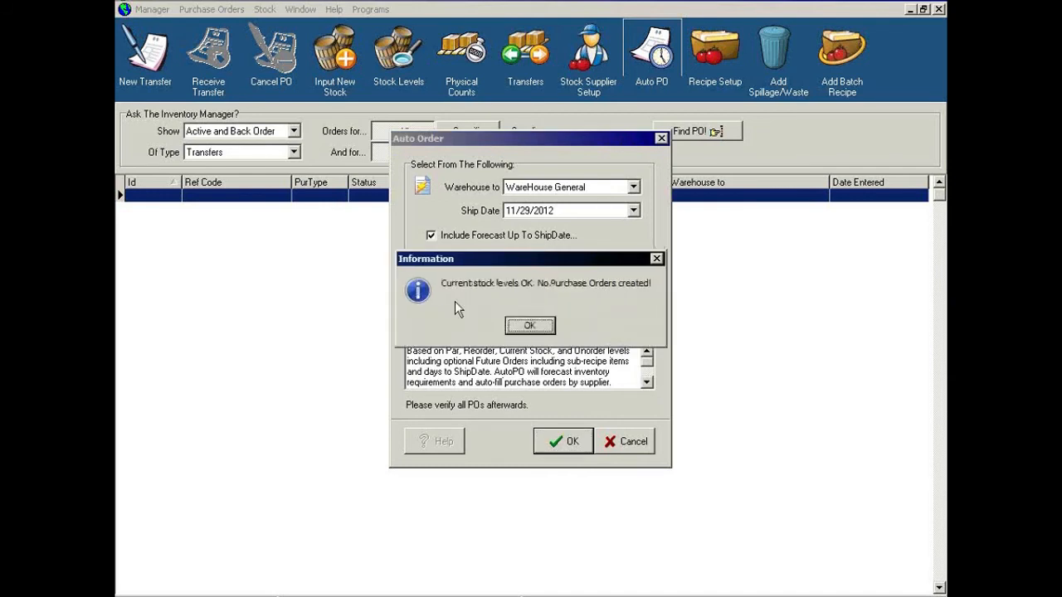
left_click(535, 325)
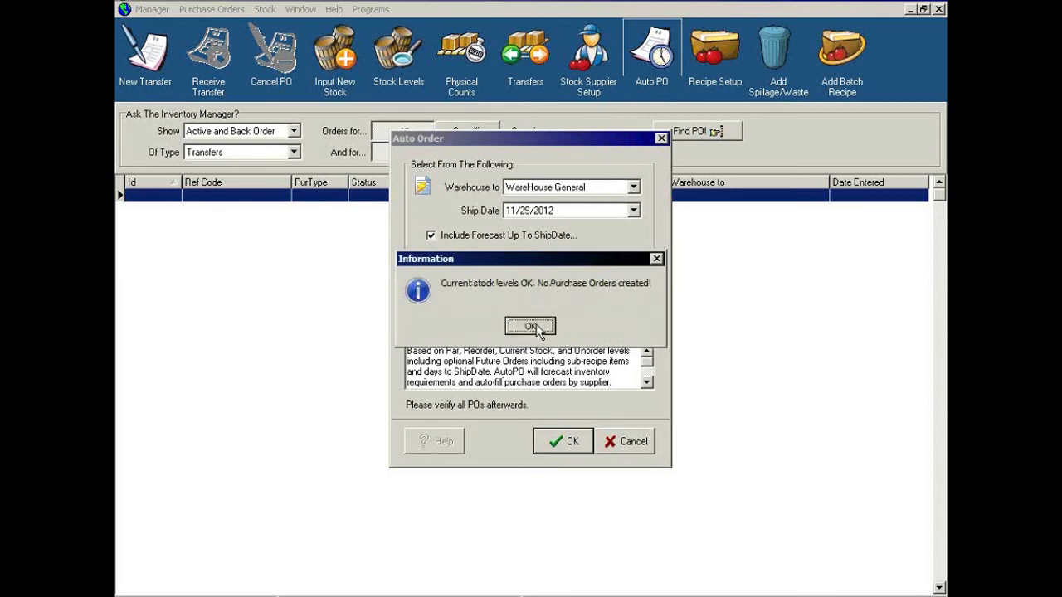
left_click(621, 442)
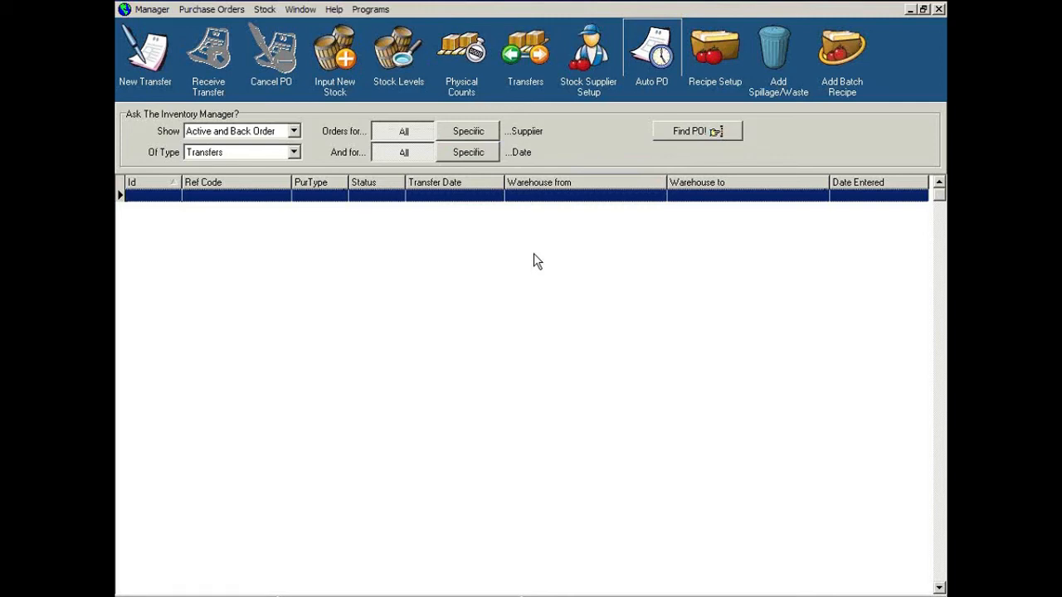
In the recipe setup, add 1 piece of Chicken Breast to the recipe of the Chicken product.
left_click(729, 70)
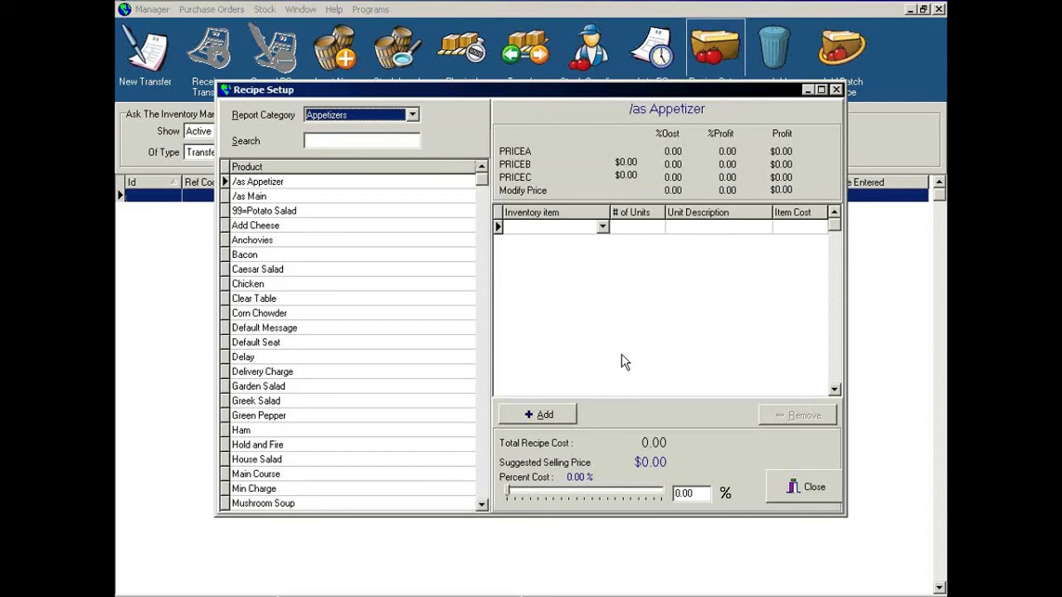
left_click(289, 284)
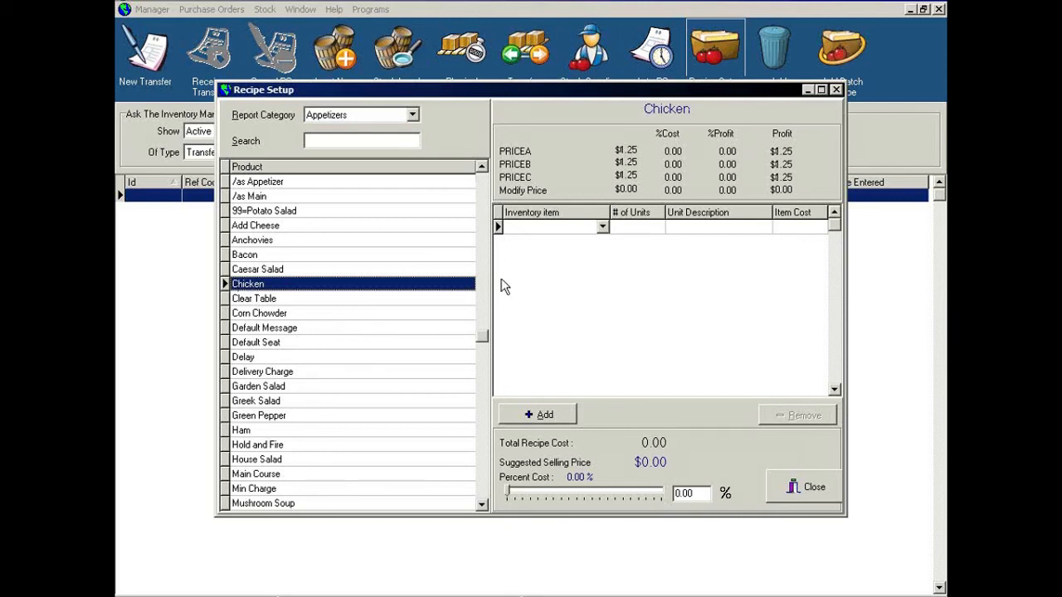
left_click(603, 227)
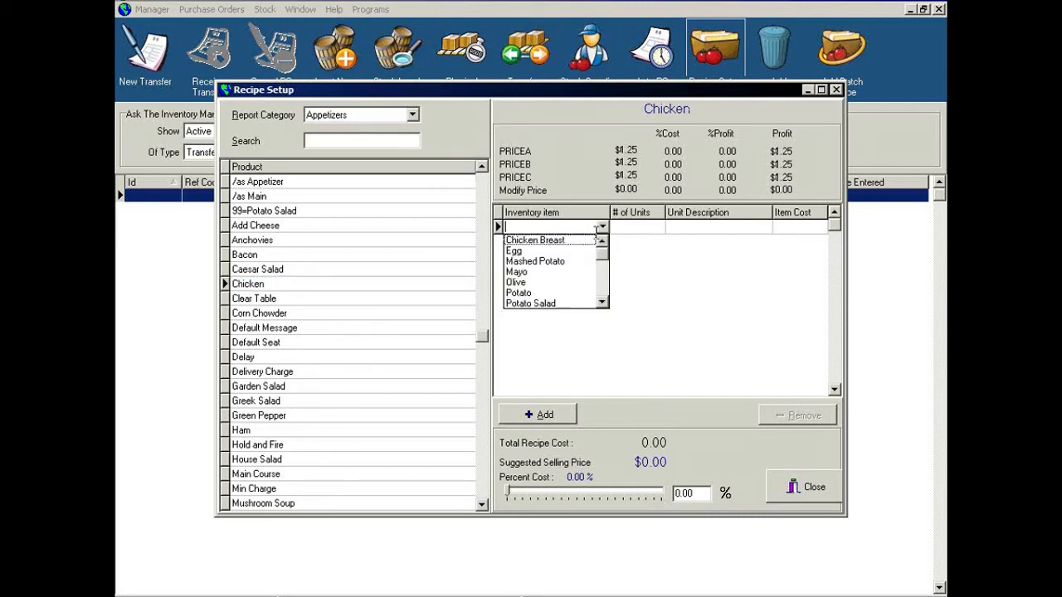
left_click(535, 240)
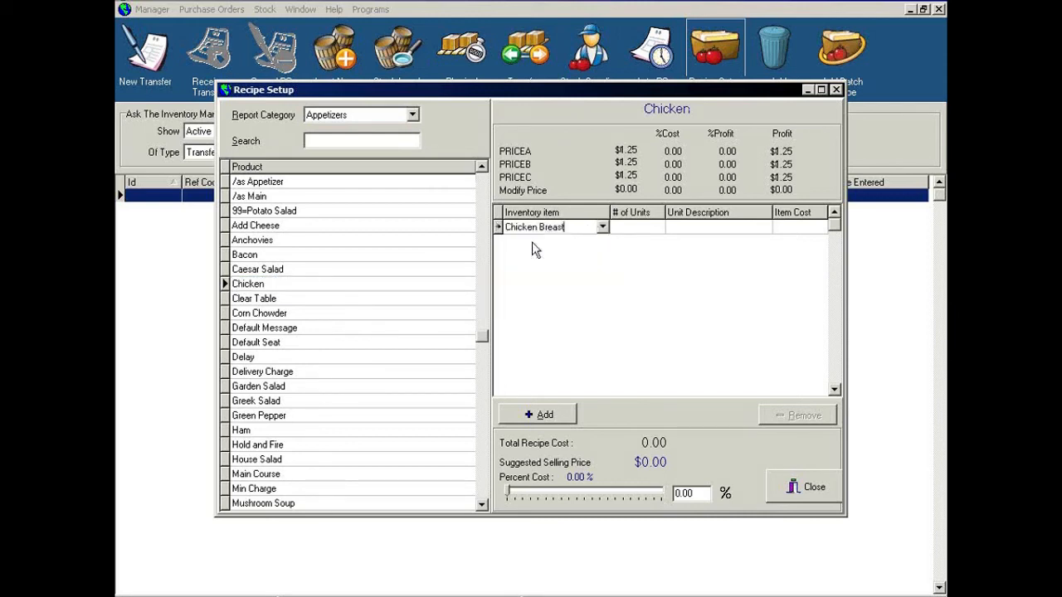
left_click(638, 228)
type("1")
left_click(785, 229)
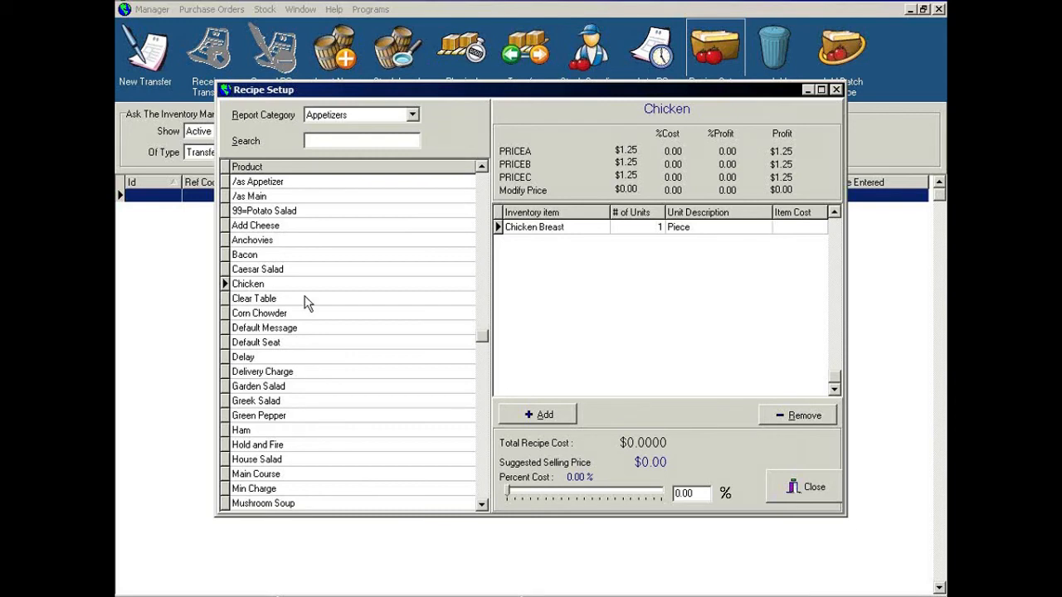
Look through the recipes of other appetizer products such as Ham, Default Message and Delay, and close the recipe setup.
left_click(282, 313)
left_click(289, 432)
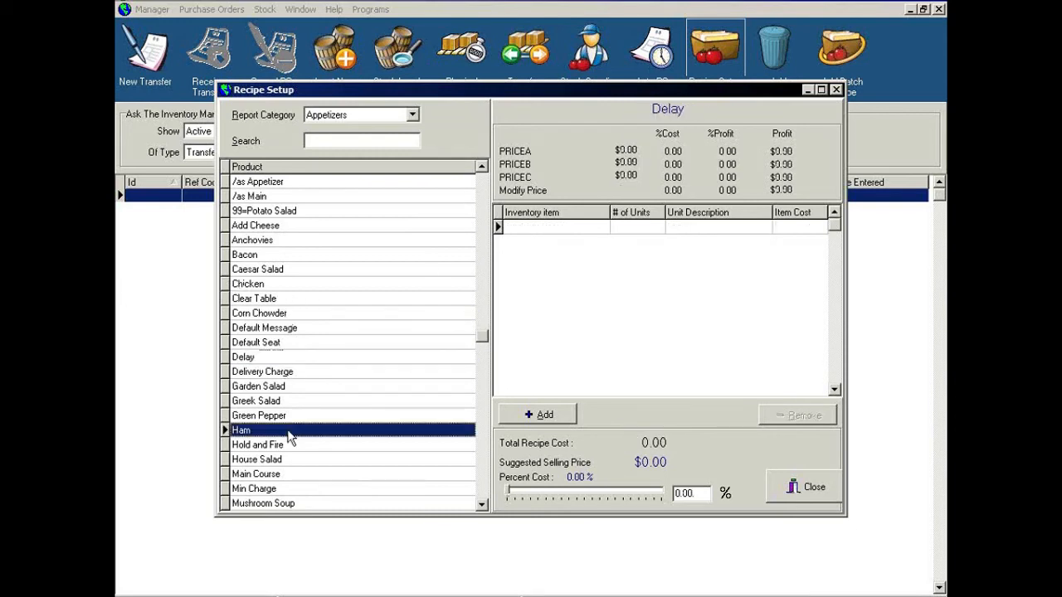
left_click(285, 284)
left_click(266, 329)
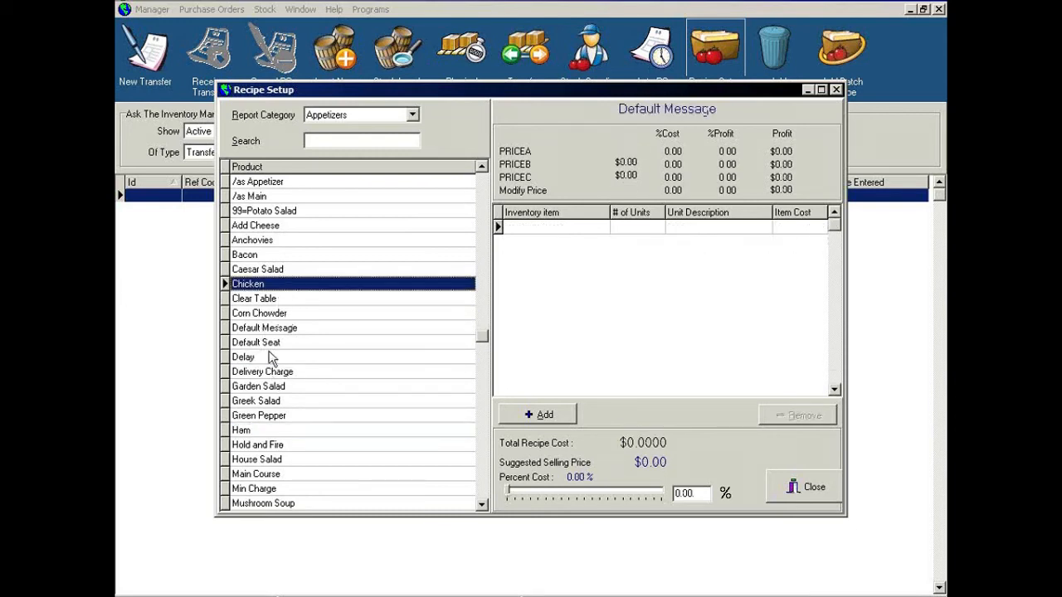
left_click(273, 356)
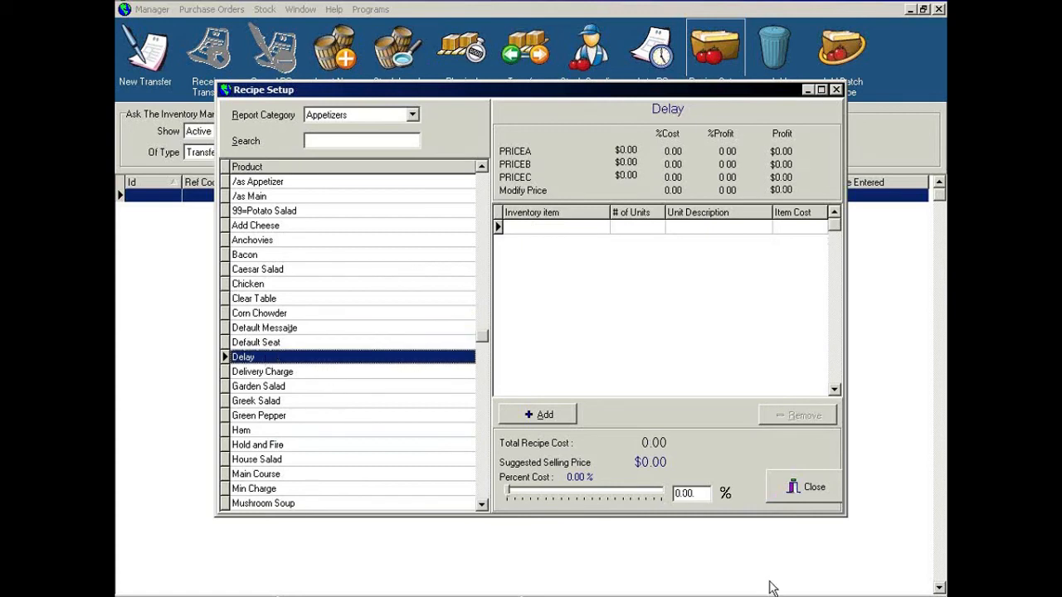
left_click(788, 492)
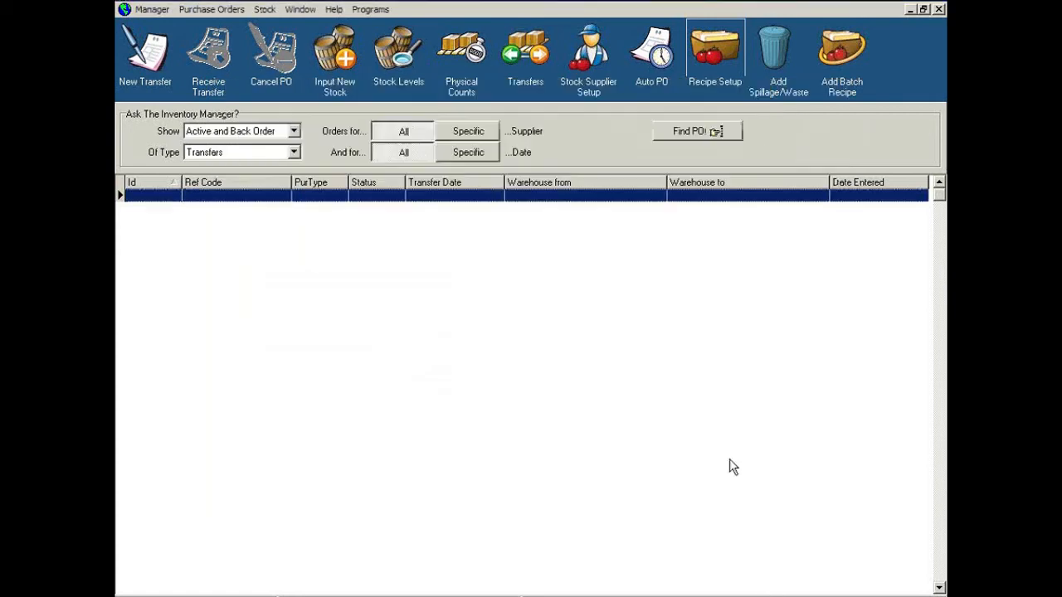
Start a spillage/waste adjustment in WareHouse General for the item Egg with a spill quantity of 4 in the unit Egg.
left_click(778, 52)
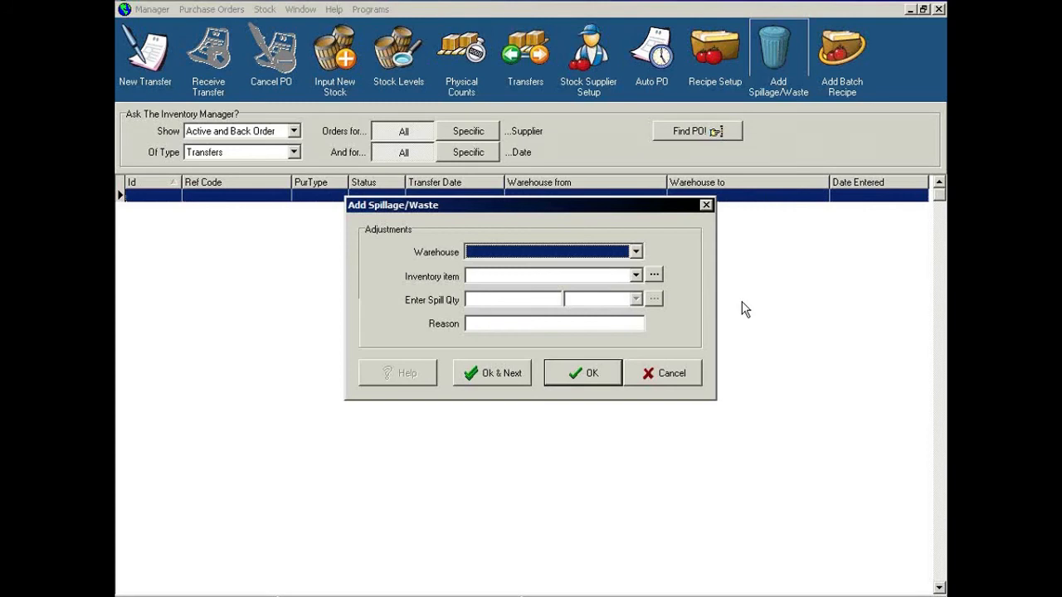
left_click(639, 253)
left_click(528, 281)
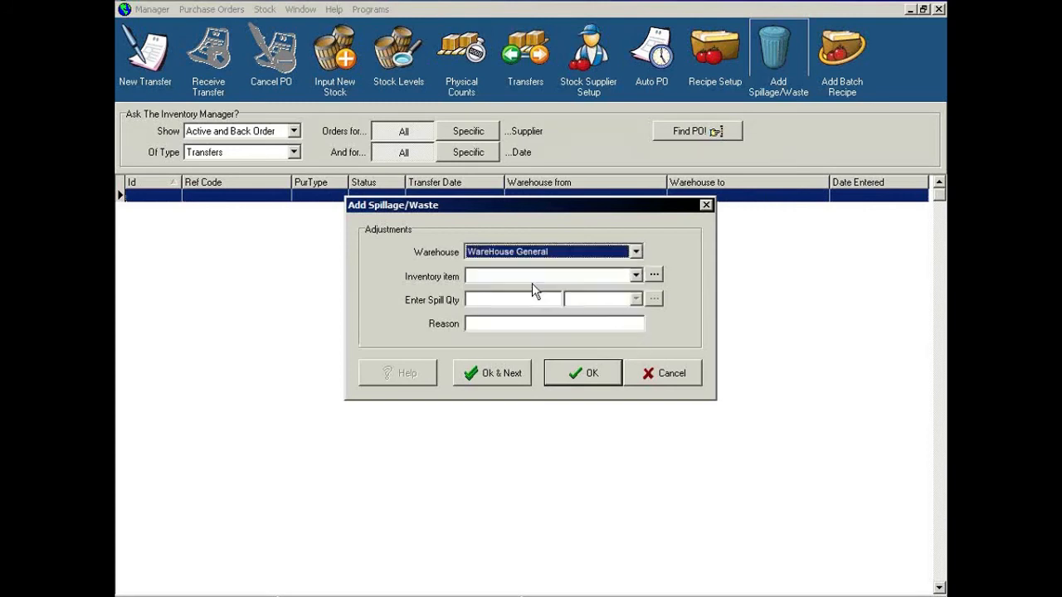
left_click(535, 277)
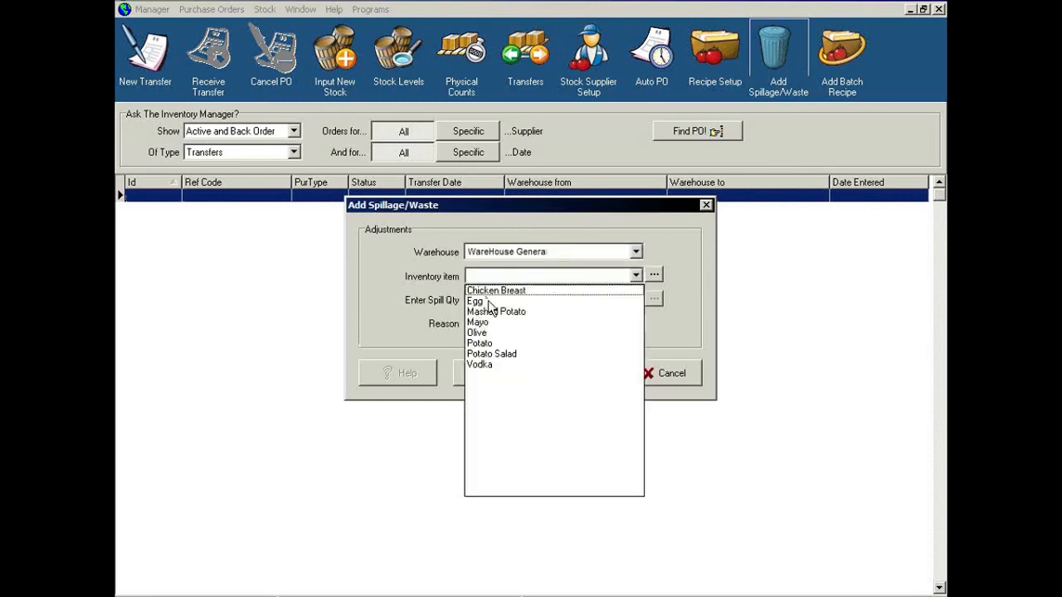
left_click(486, 301)
left_click(526, 300)
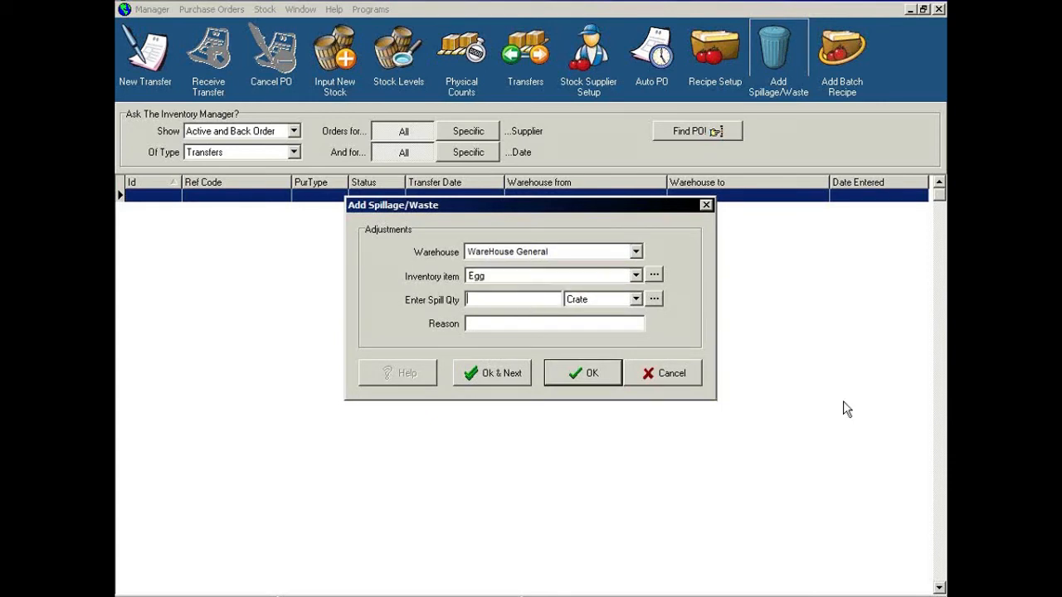
type("4")
left_click(637, 300)
left_click(607, 316)
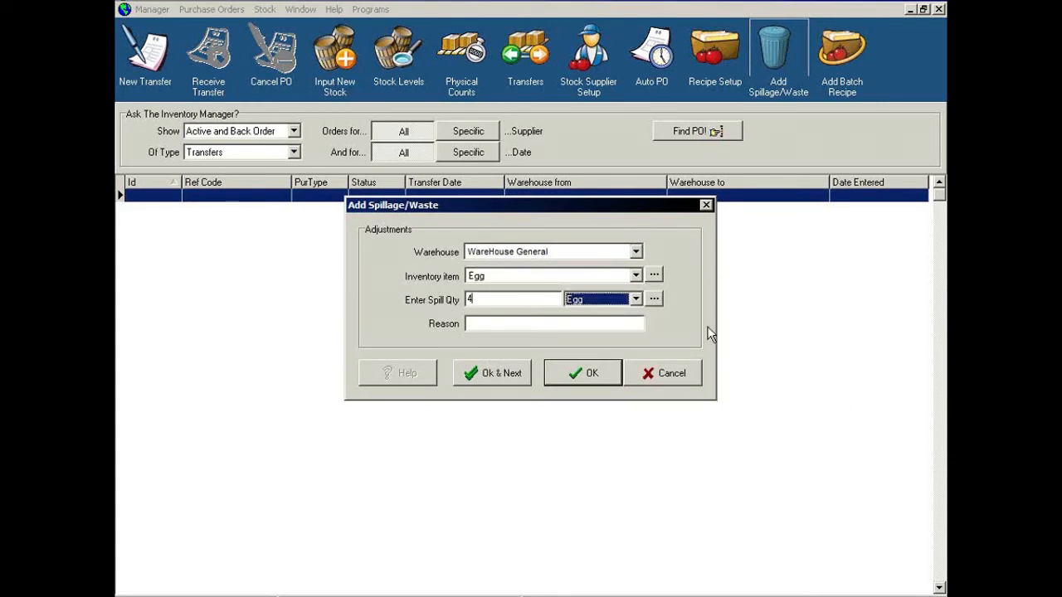
Enter a staff member's clumsiness as the spillage reason, and process the adjustment.
left_click(533, 324)
type("Sc")
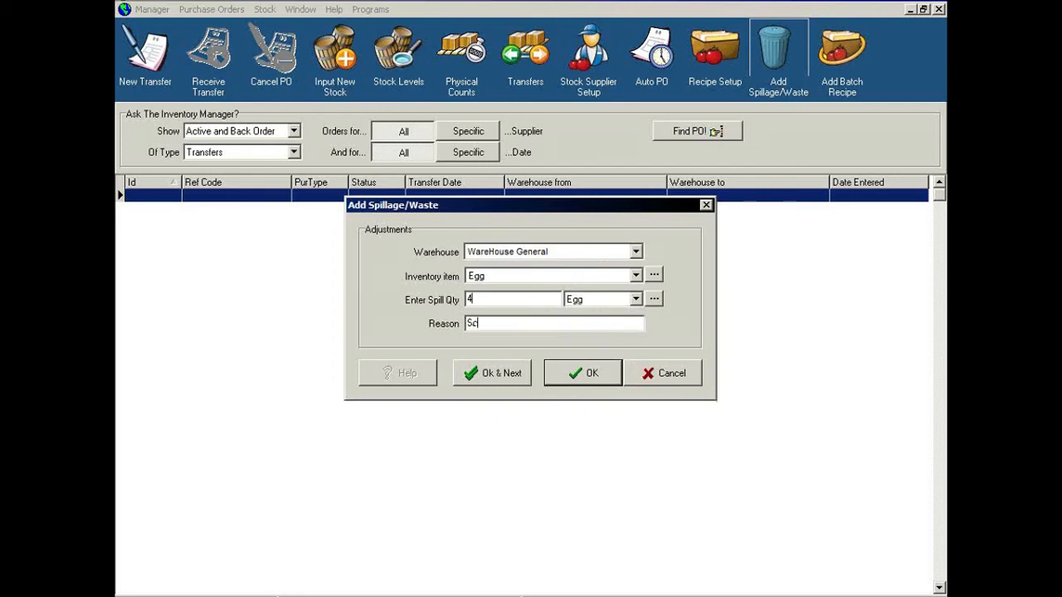
type("ott is clumsy,")
left_click(579, 376)
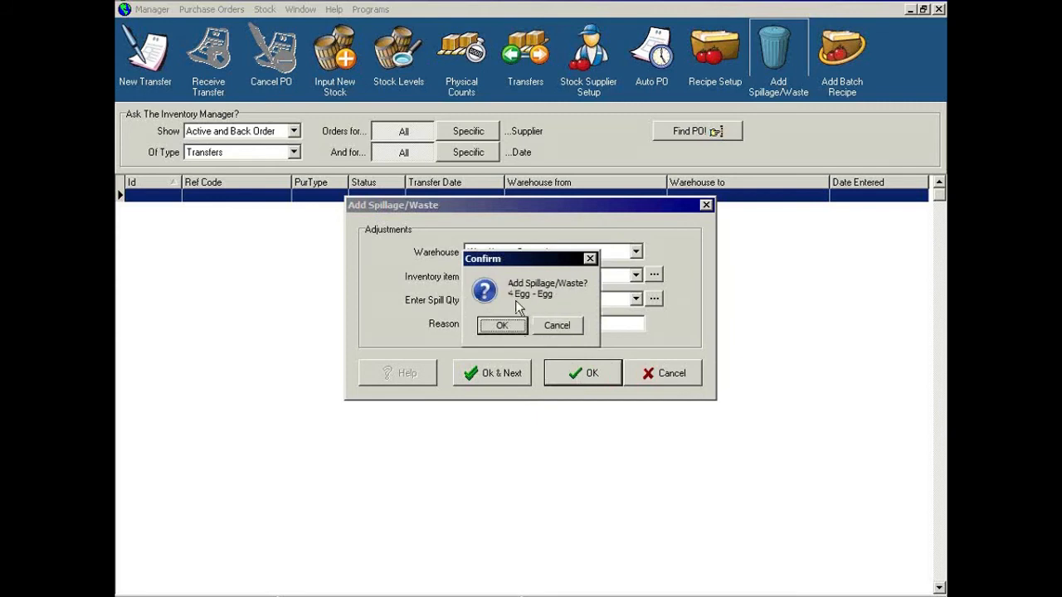
left_click(503, 325)
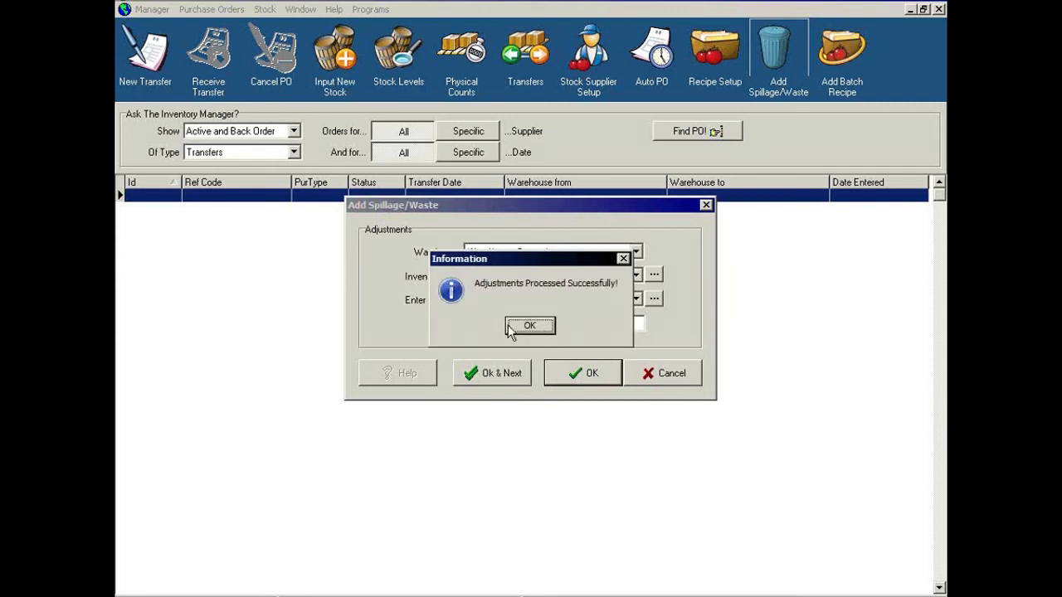
left_click(528, 327)
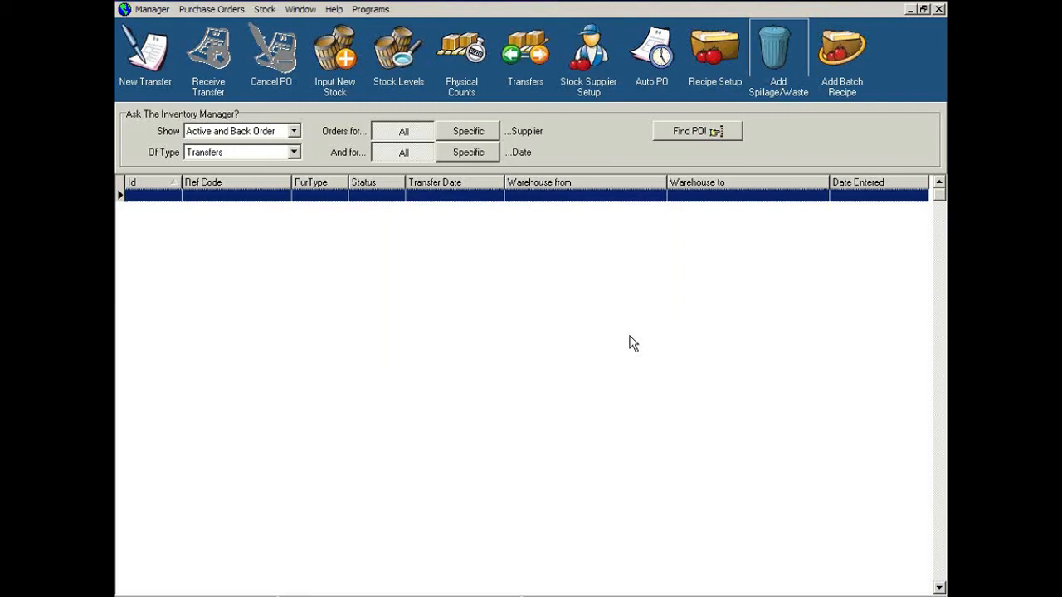
Start a batch recipe adjustment in WareHouse General for Potato Salad with a quantity of 2 batches.
left_click(827, 73)
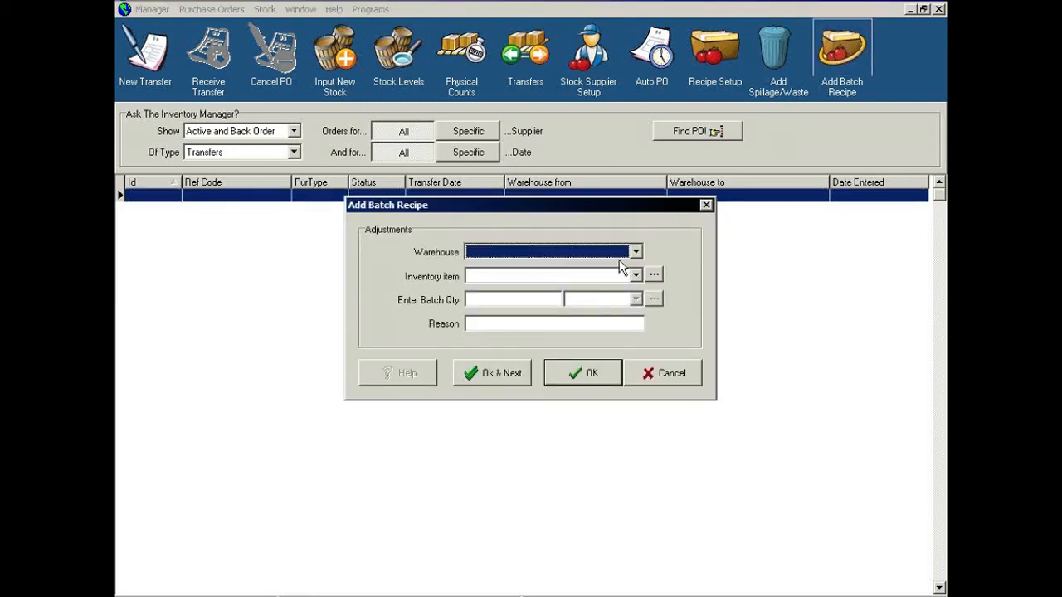
left_click(637, 253)
left_click(495, 277)
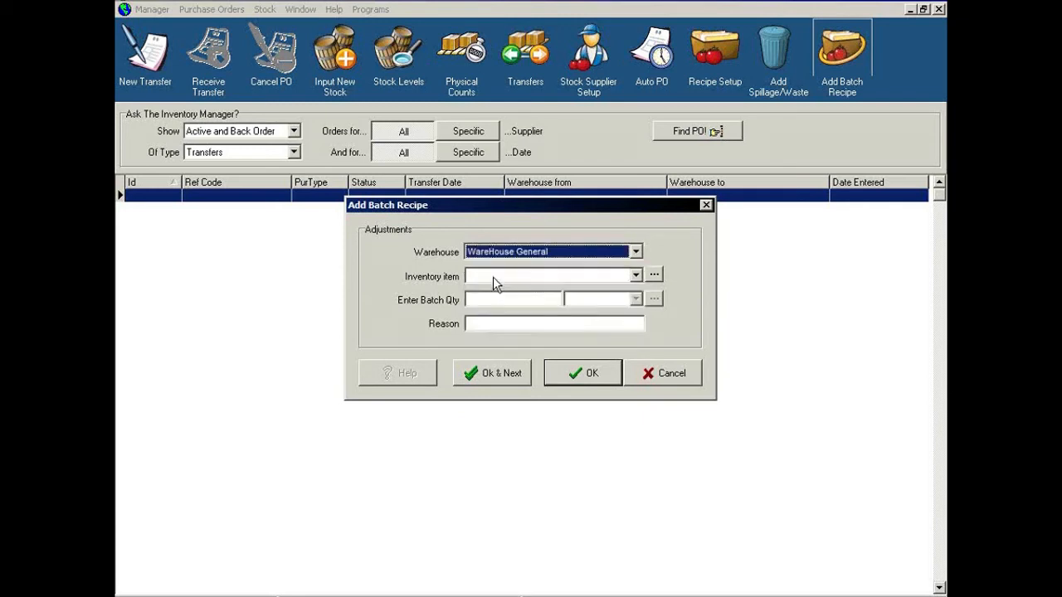
left_click(501, 279)
left_click(502, 291)
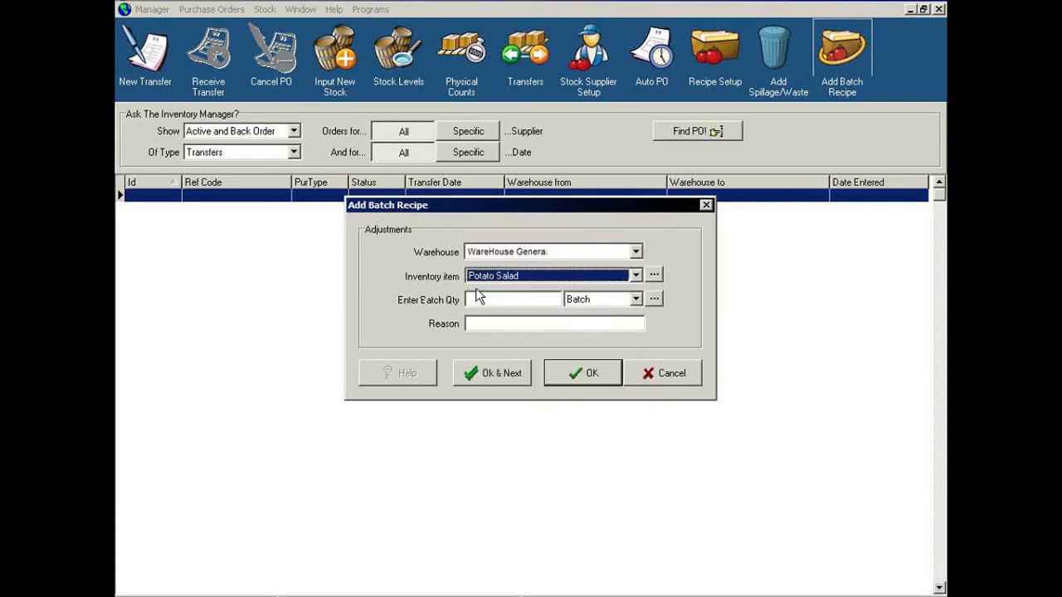
left_click(485, 302)
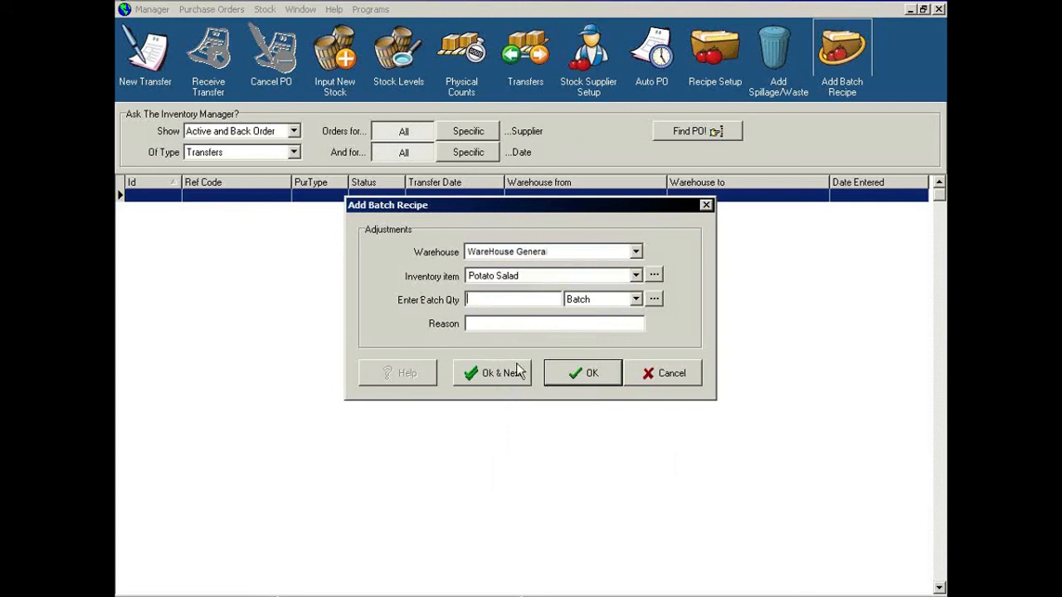
type("2")
Enter a staff member making the potato salad as the batch reason, and process the adjustment.
type("Scott makes")
type(" p salad")
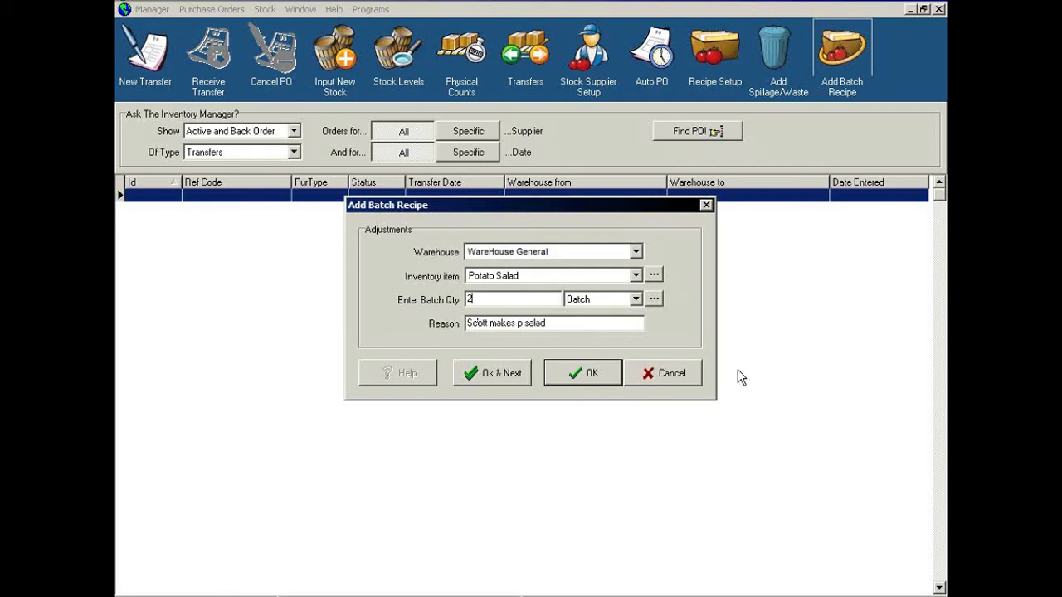
left_click(581, 373)
left_click(502, 327)
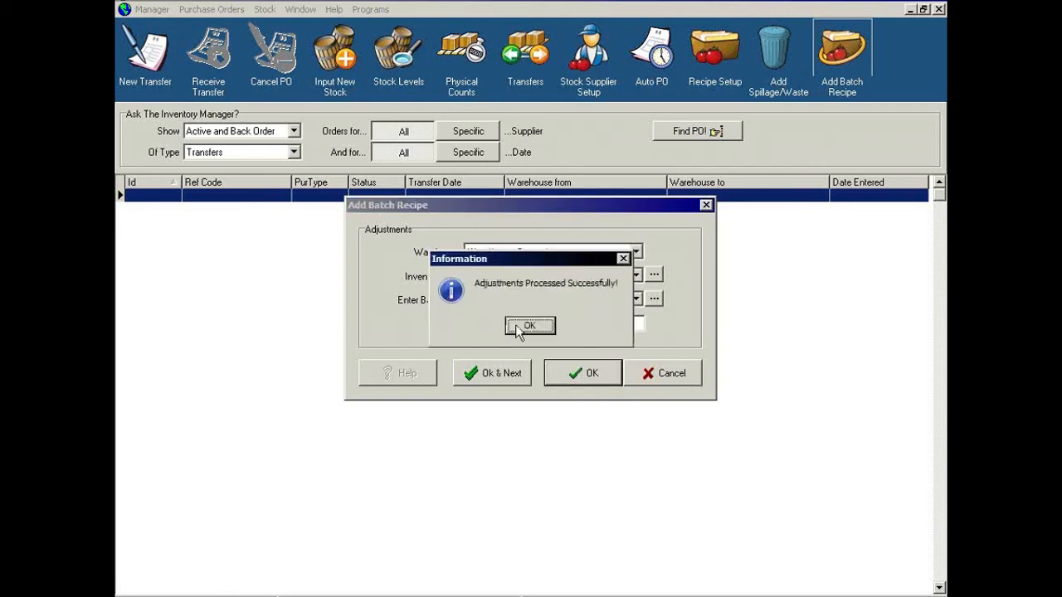
left_click(515, 326)
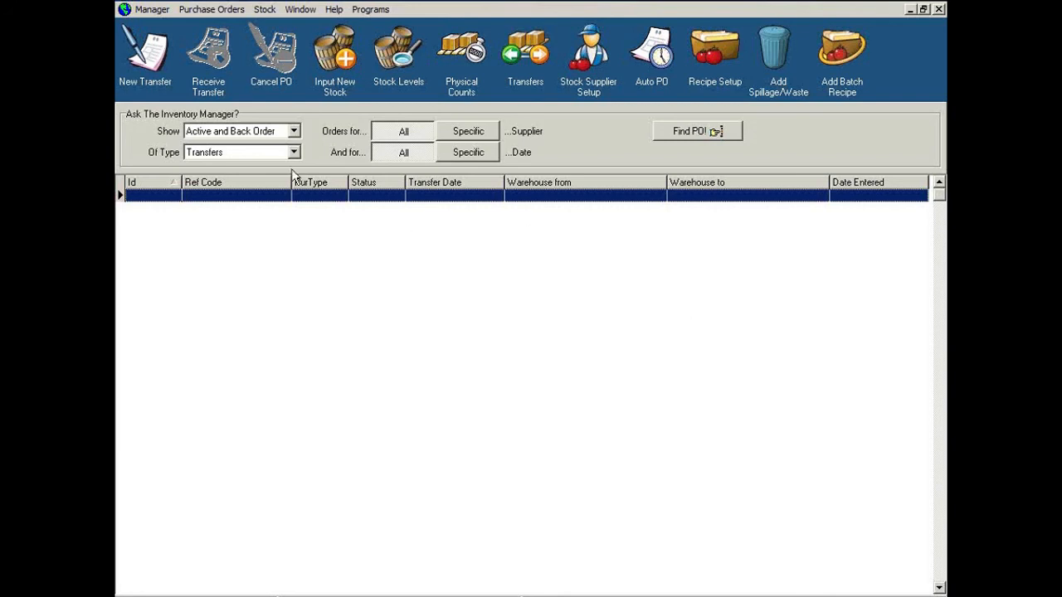
left_click(139, 10)
left_click(149, 54)
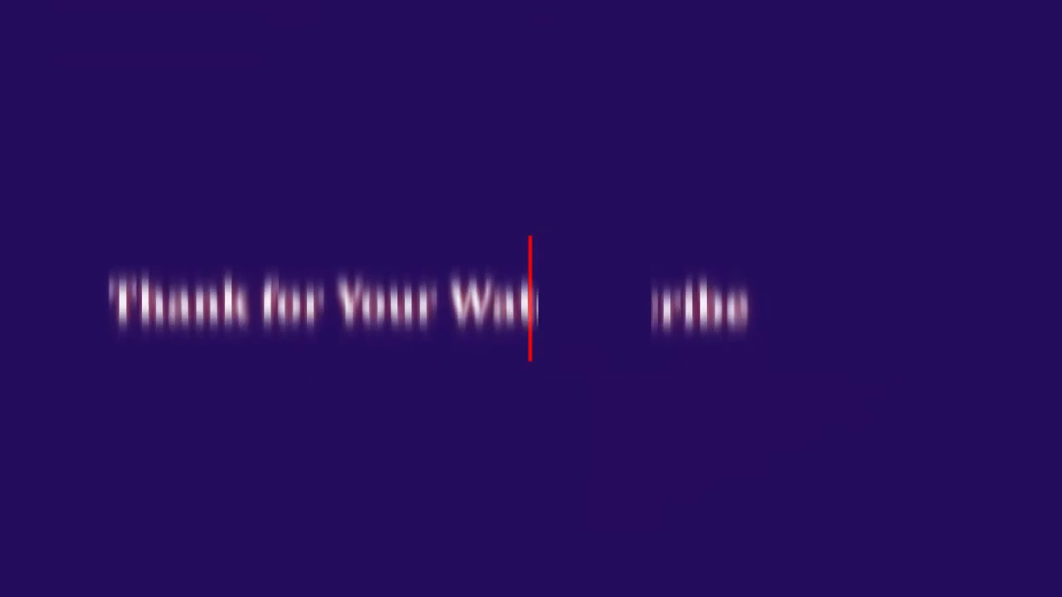